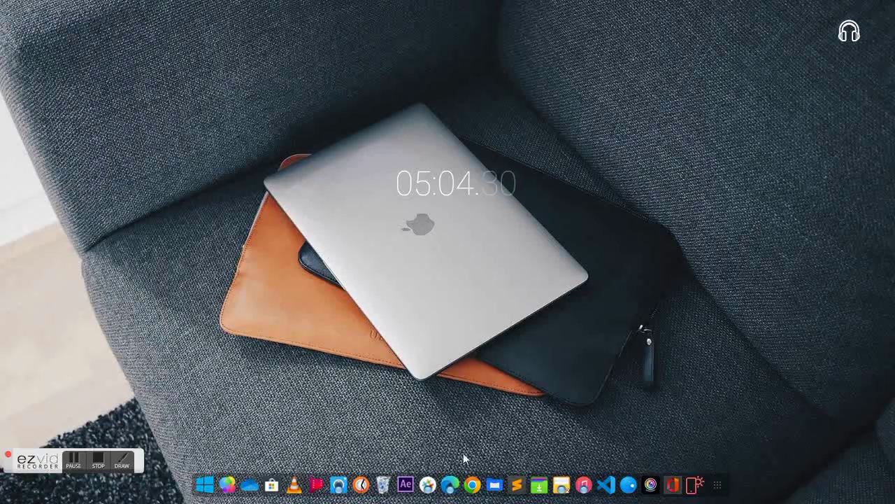
# Switch to the Edge browser and search the BolgBlog site for "ball" from its home page
pyautogui.click(451, 484)
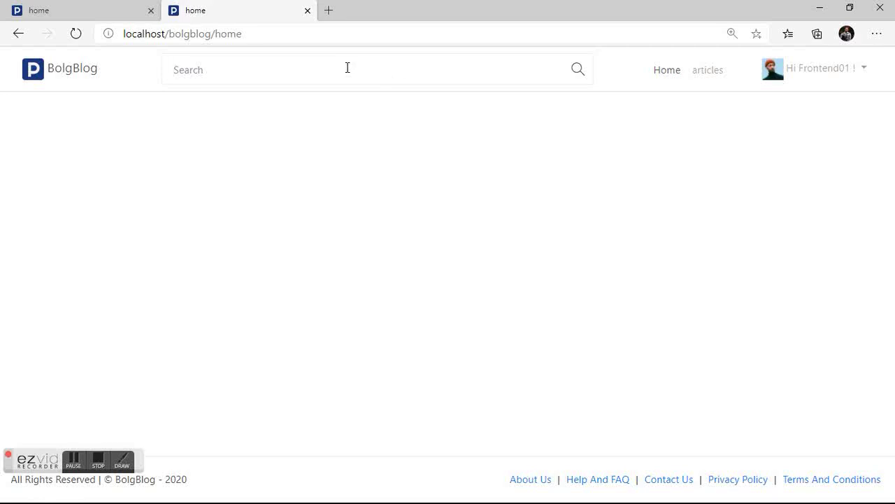
pyautogui.write('ba')
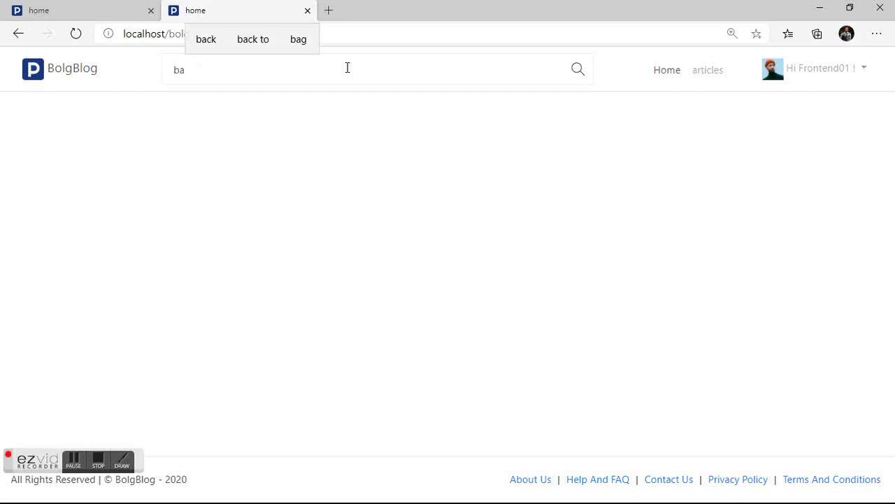
pyautogui.write('ll')
pyautogui.press('Return')
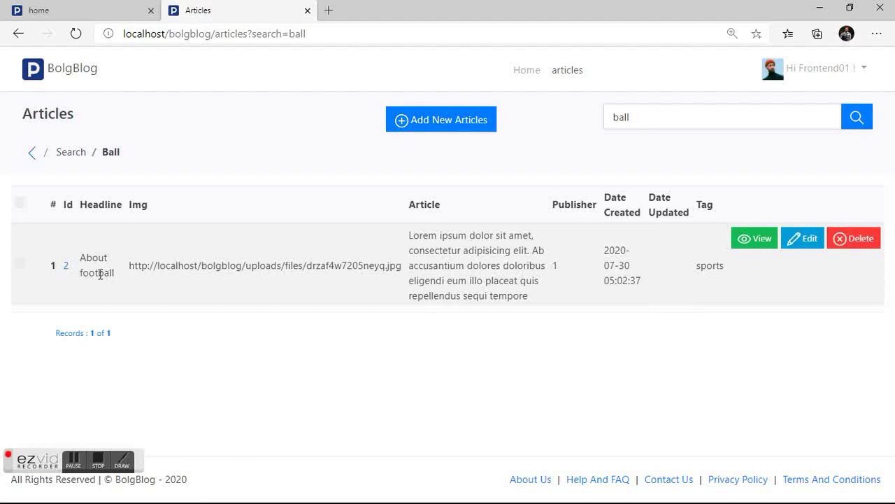
pyautogui.moveTo(100, 274); pyautogui.dragTo(120, 272)
# Return to the BolgBlog home page and search for "hello"
pyautogui.click(18, 33)
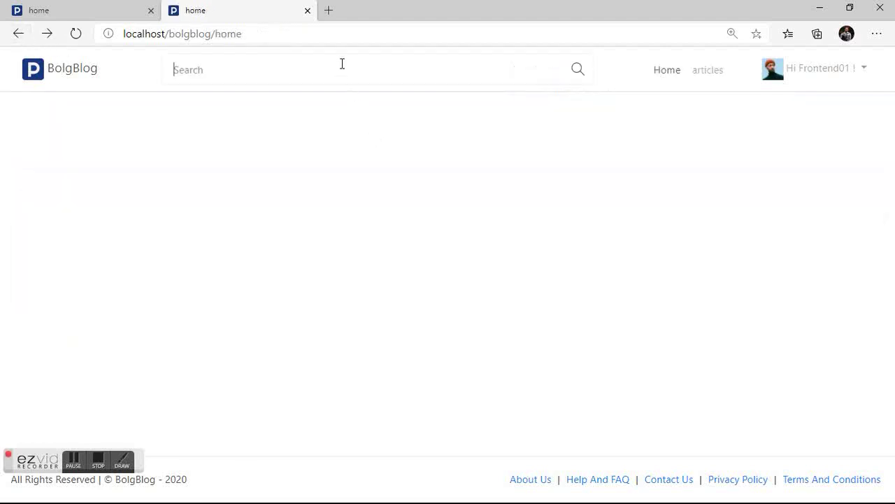
pyautogui.click(344, 60)
pyautogui.write('hello')
pyautogui.press('Return')
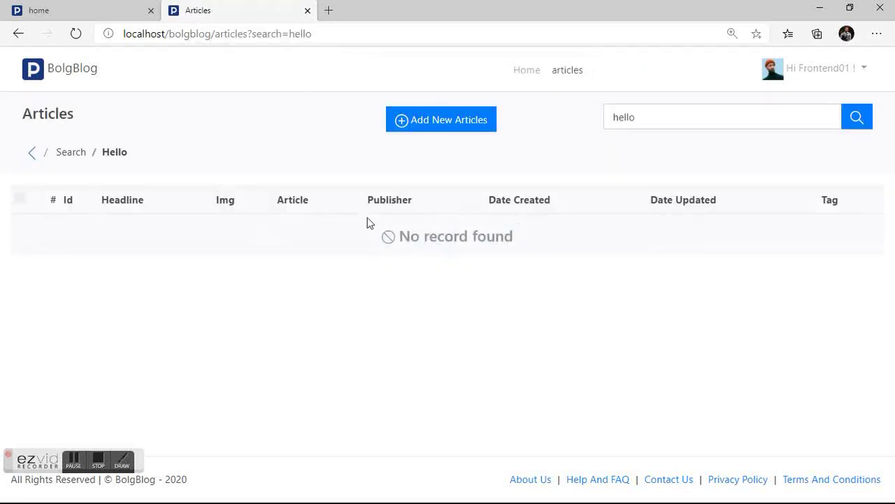
# Go back through the full articles list to the BolgBlog home page and compare it with the blogy home page
pyautogui.click(31, 157)
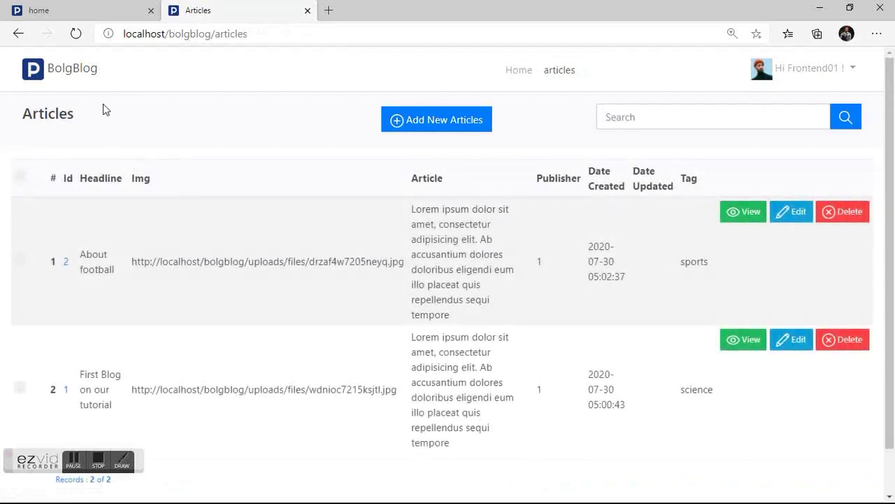
pyautogui.click(78, 83)
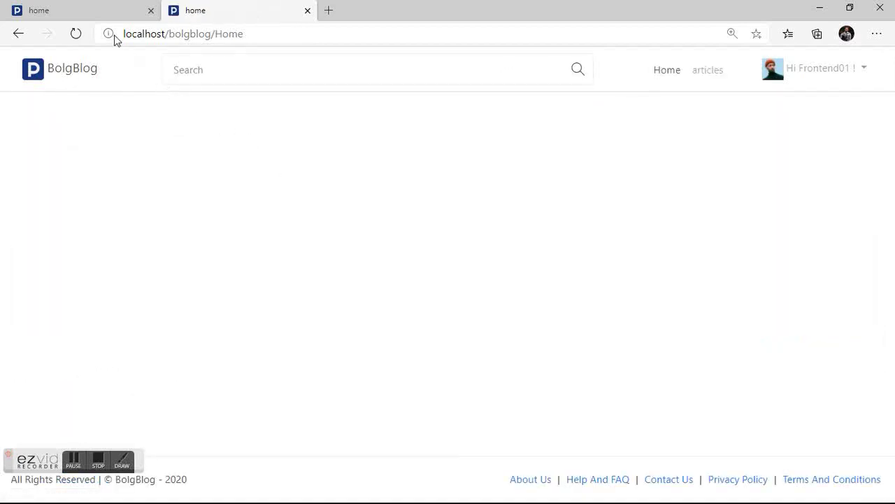
pyautogui.click(105, 8)
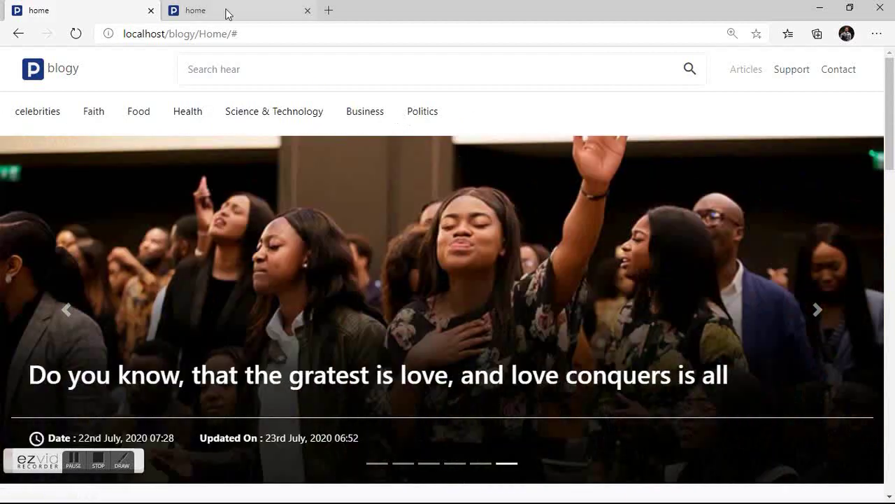
pyautogui.click(225, 12)
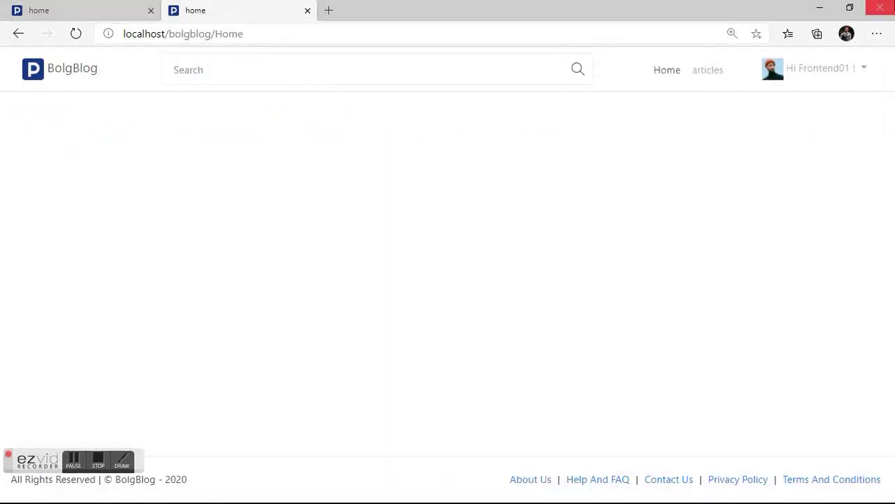
# Switch to PHPRad Studio, view the BolgBlog project preview and return to the tags table's pages
pyautogui.click(819, 7)
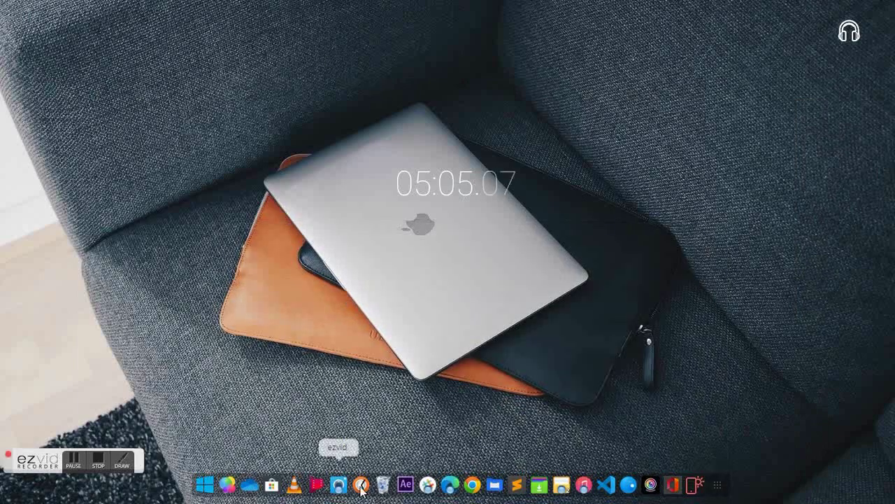
pyautogui.click(427, 485)
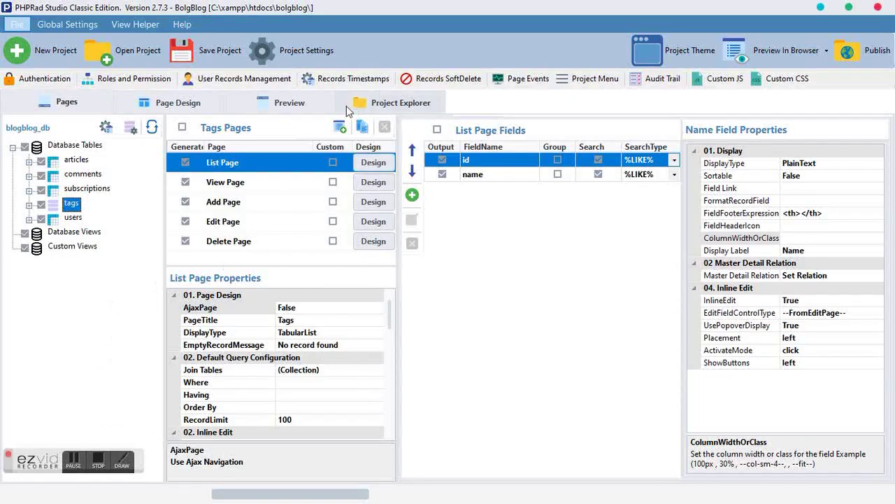
pyautogui.click(310, 102)
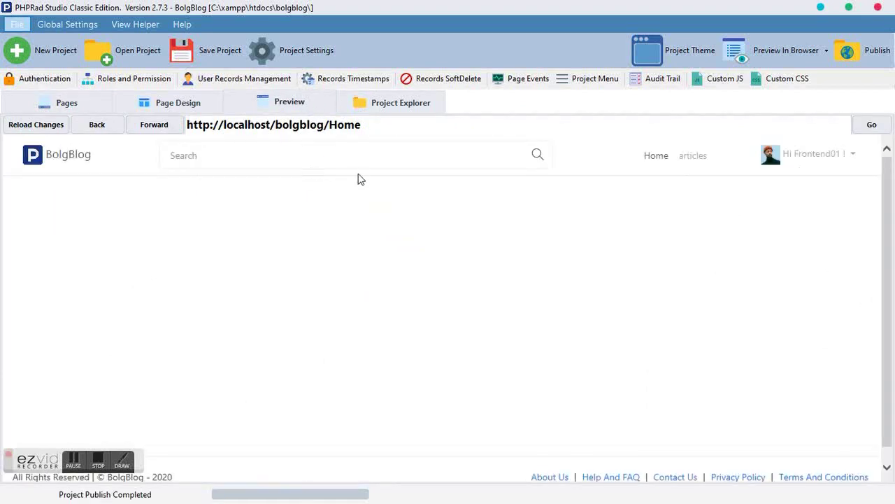
pyautogui.click(66, 102)
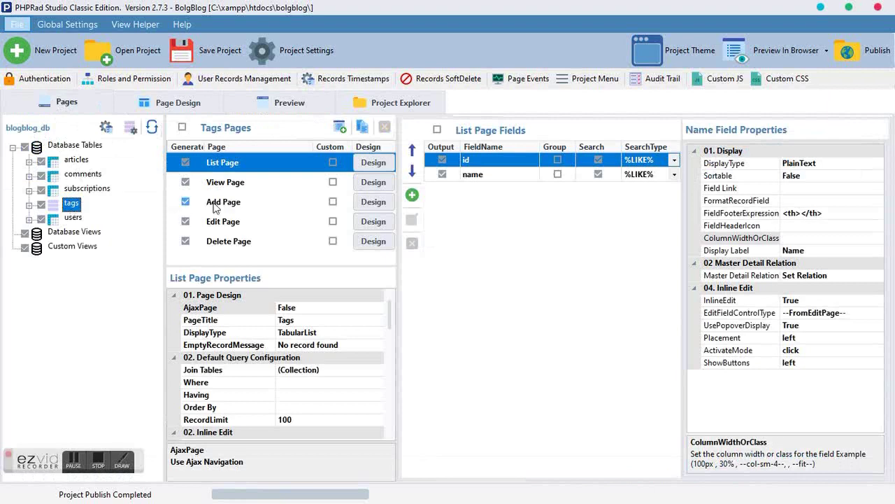
# Add a custom page named sm_list of type List to the tags table
pyautogui.click(339, 126)
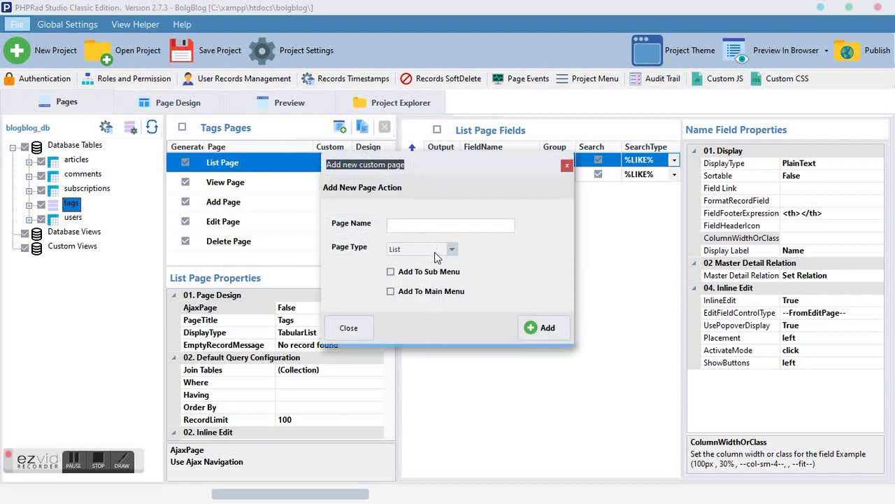
pyautogui.write('sm_lisy')
pyautogui.press('BackSpace')
pyautogui.write('t')
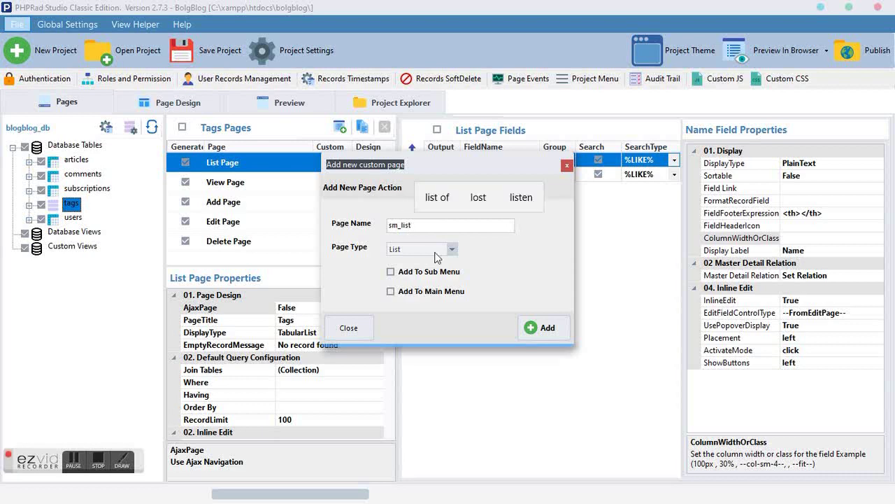
pyautogui.click(434, 271)
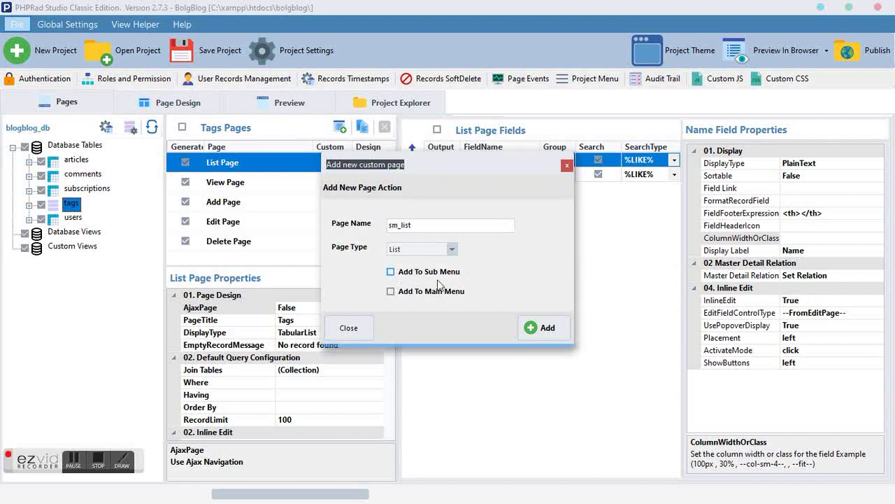
pyautogui.click(548, 335)
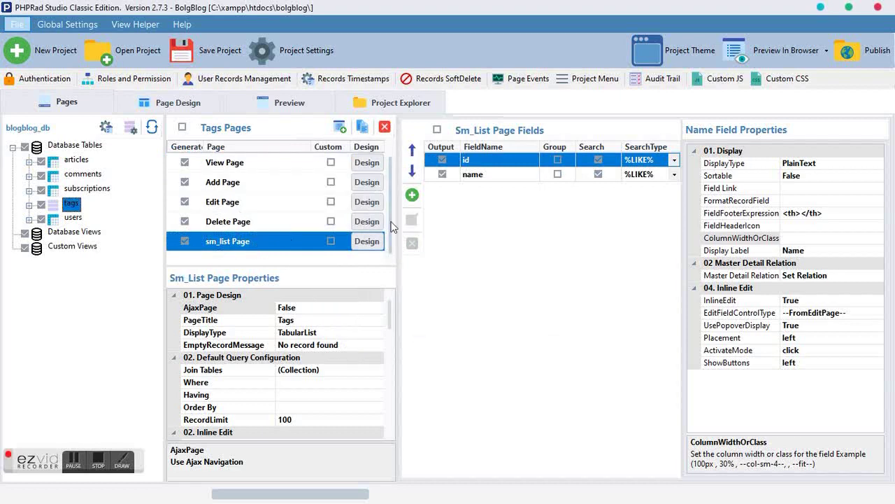
# Set the id field's display type to None on the sm_list page
pyautogui.click(520, 166)
pyautogui.click(874, 163)
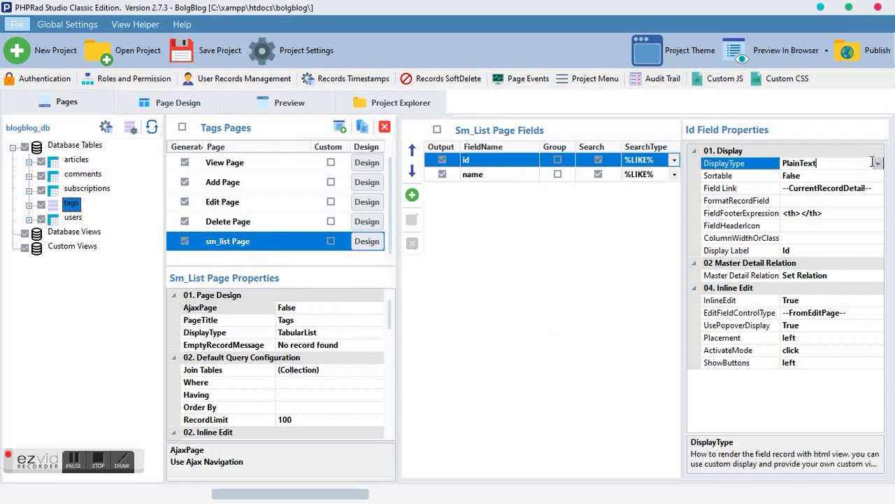
pyautogui.click(876, 163)
pyautogui.click(793, 259)
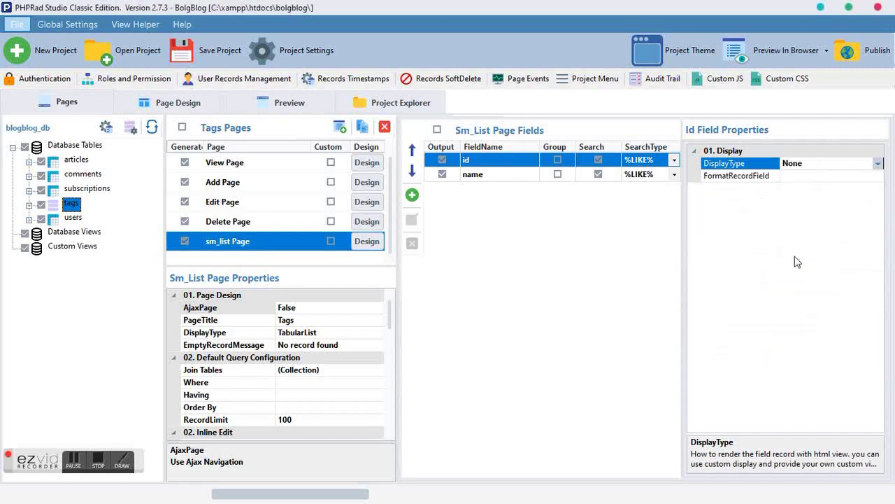
pyautogui.click(501, 179)
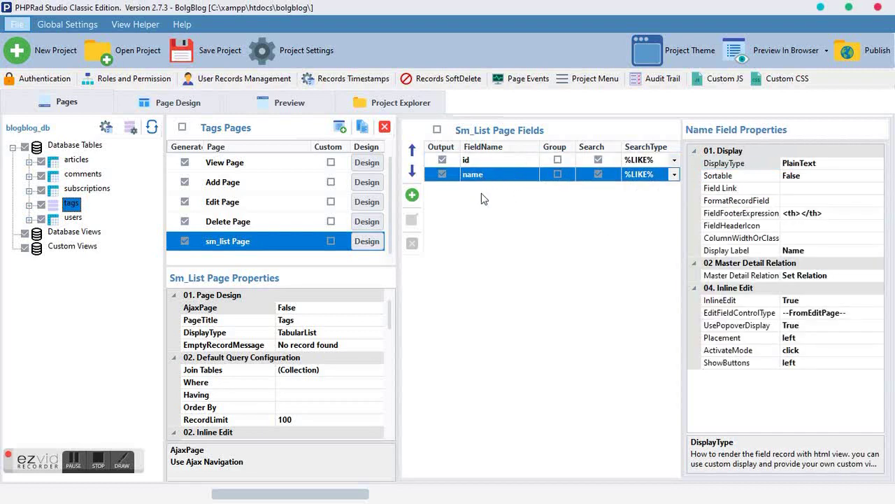
# Set the sm_list page's display type to Grid and its grid column class to col-sm-auto
pyautogui.click(364, 333)
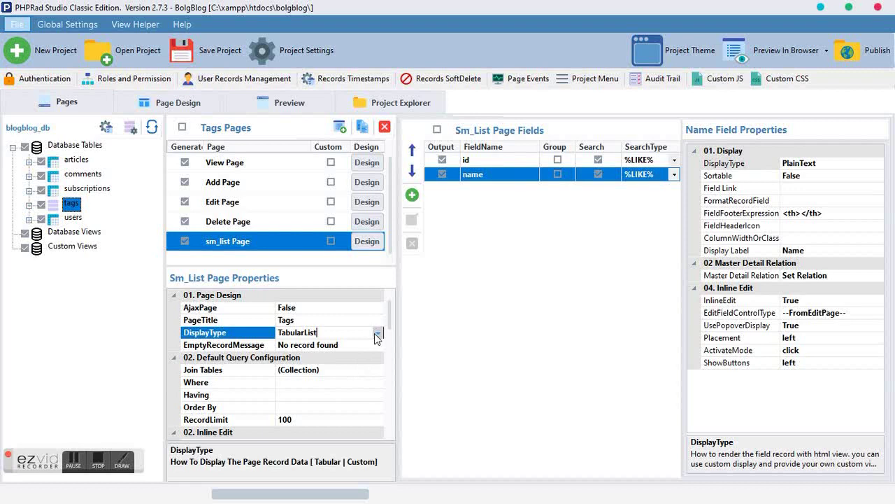
pyautogui.click(377, 333)
pyautogui.click(306, 358)
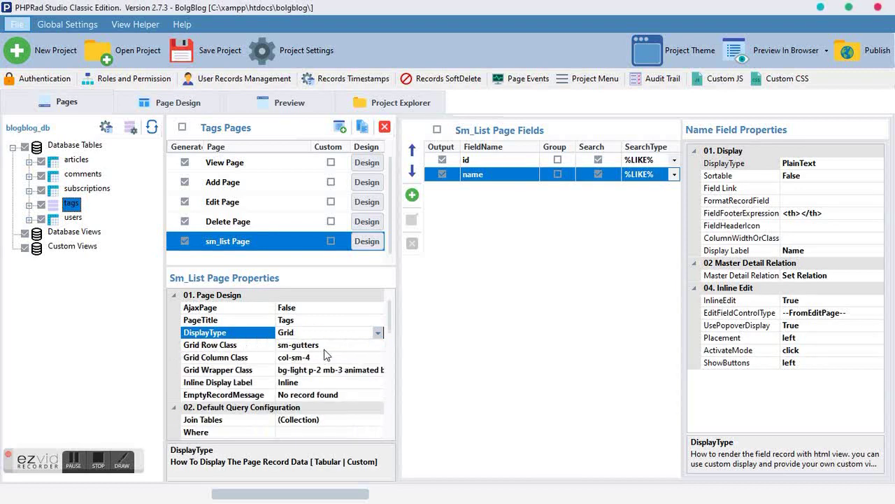
pyautogui.click(346, 357)
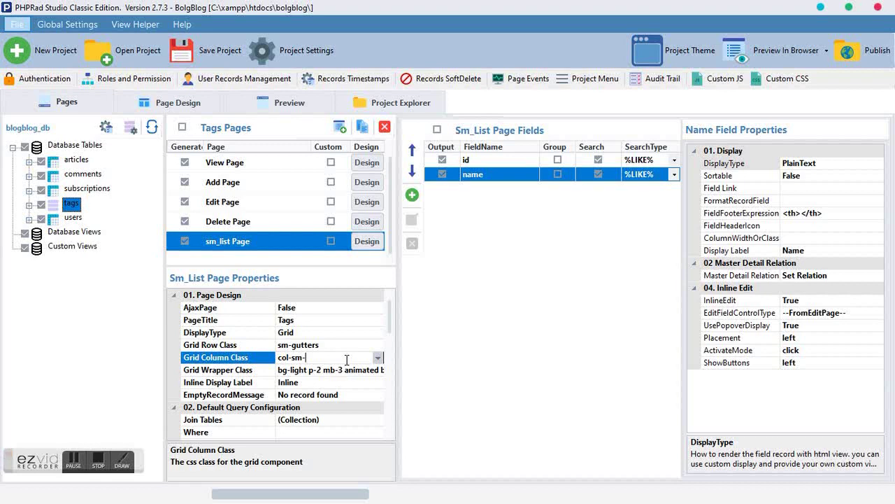
pyautogui.write('auto')
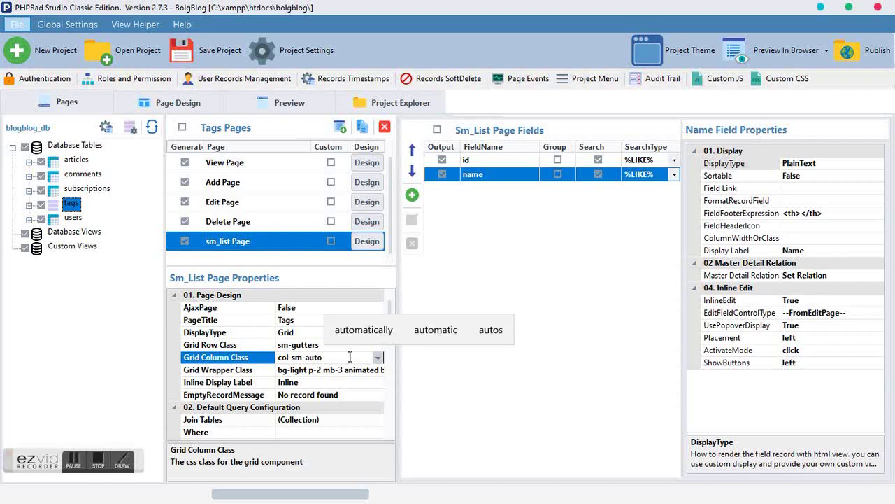
# Clear the sm_list page's grid wrapper class and set its inline display label to None
pyautogui.click(348, 371)
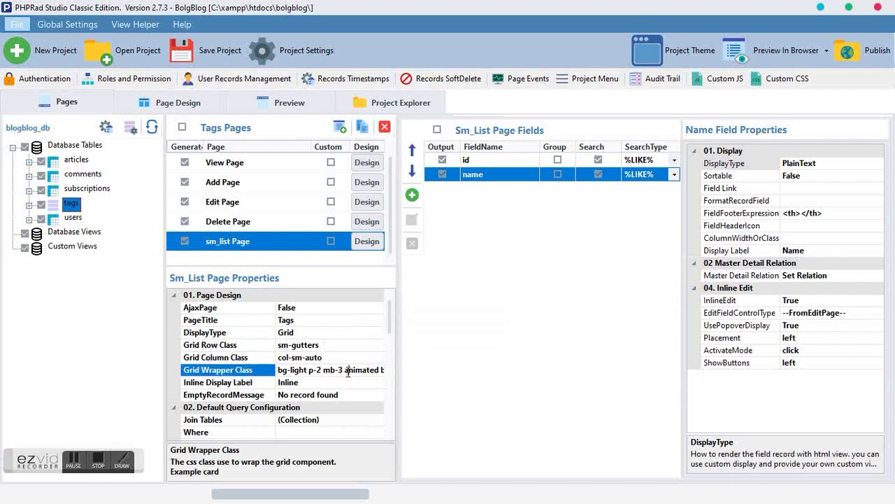
pyautogui.click(348, 371)
pyautogui.press('BackSpace')
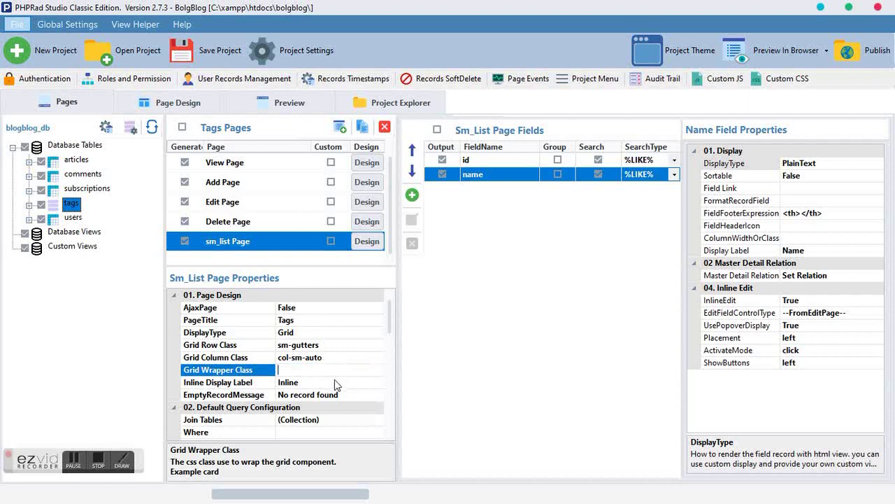
pyautogui.click(334, 381)
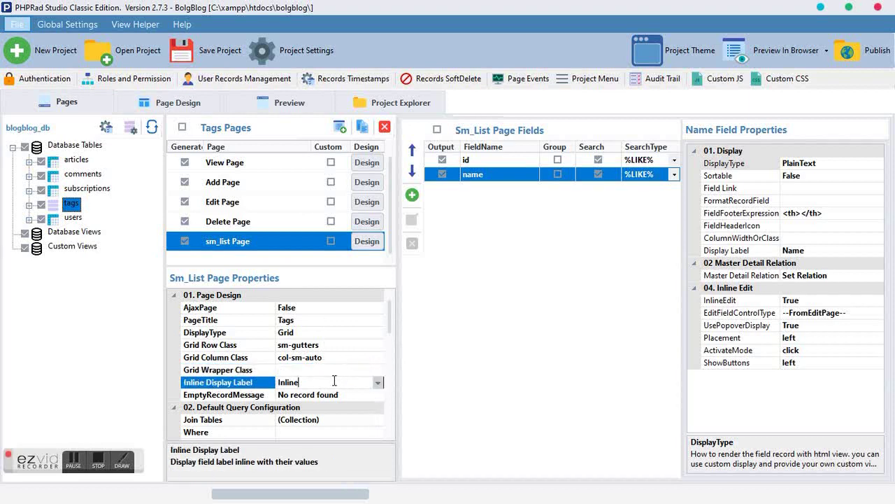
pyautogui.click(376, 383)
pyautogui.click(310, 417)
# Turn off the delete, edit and view record buttons on the sm_list page by setting each to False
pyautogui.moveTo(390, 320); pyautogui.dragTo(396, 369)
pyautogui.click(346, 369)
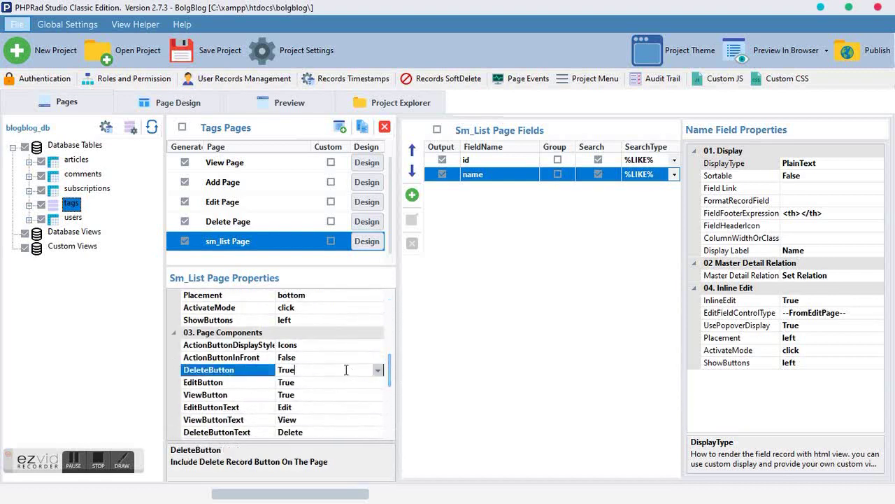
pyautogui.doubleClick(346, 370)
pyautogui.click(345, 382)
pyautogui.doubleClick(345, 382)
pyautogui.click(341, 391)
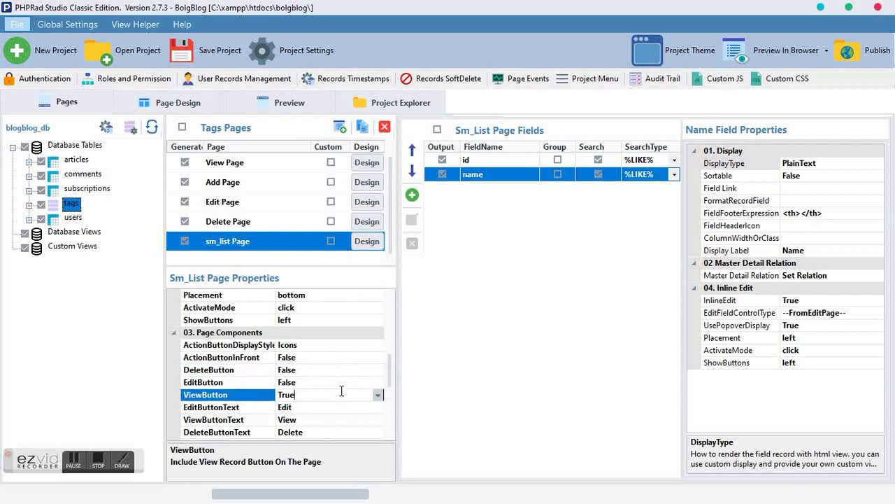
pyautogui.doubleClick(342, 391)
# Set Pagination to False for the sm_list page
pyautogui.scroll(-3, 381, 364)
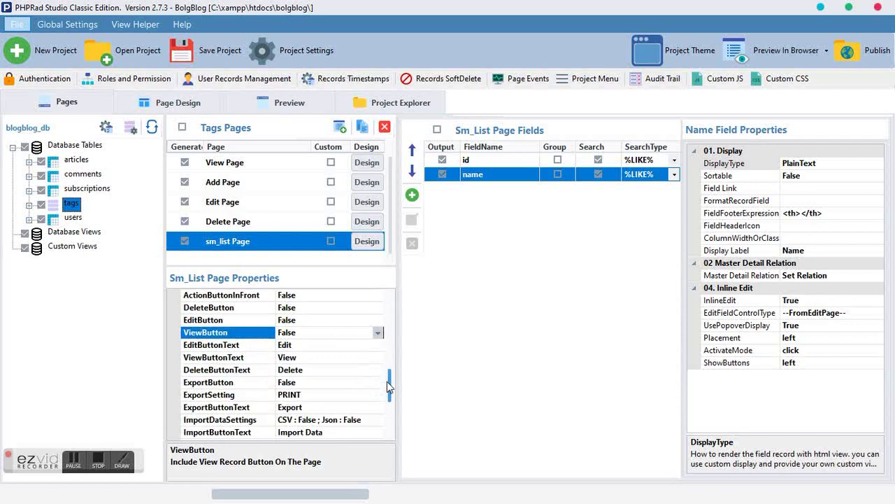
pyautogui.click(369, 357)
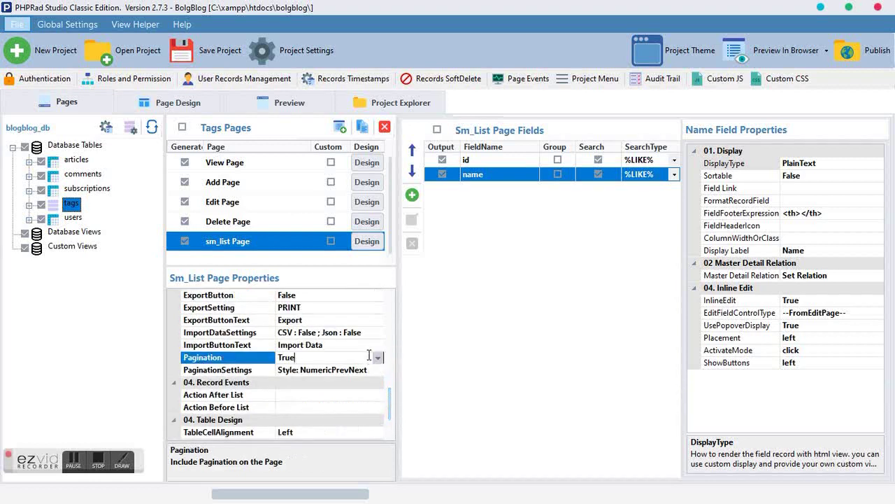
pyautogui.click(377, 359)
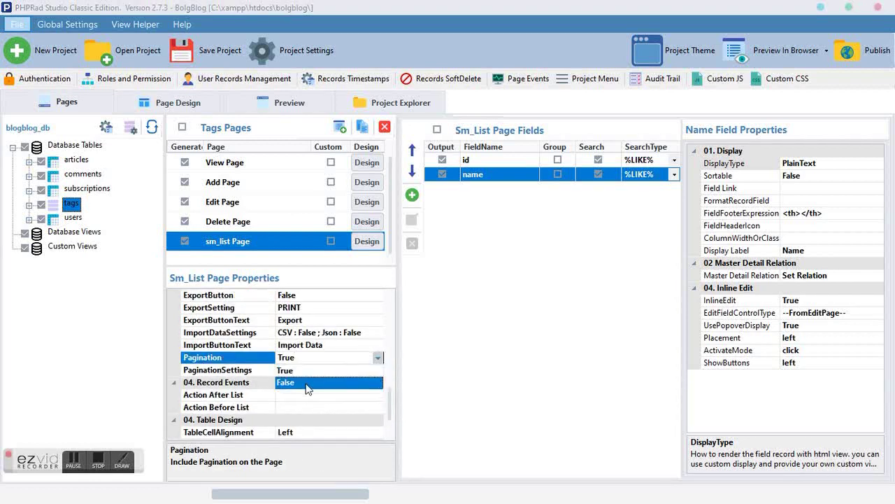
pyautogui.click(336, 381)
pyautogui.click(340, 368)
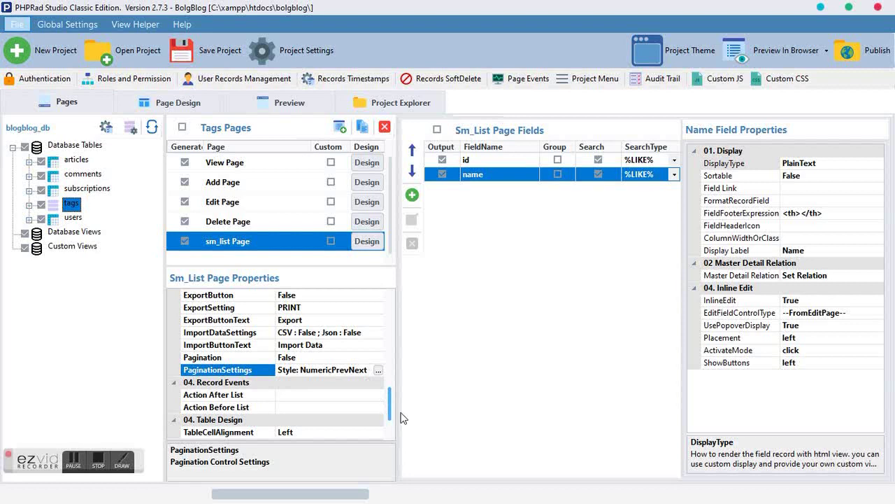
# Open the Home page's design and expand the tags group among the available sub pages
pyautogui.moveTo(390, 412); pyautogui.dragTo(388, 315)
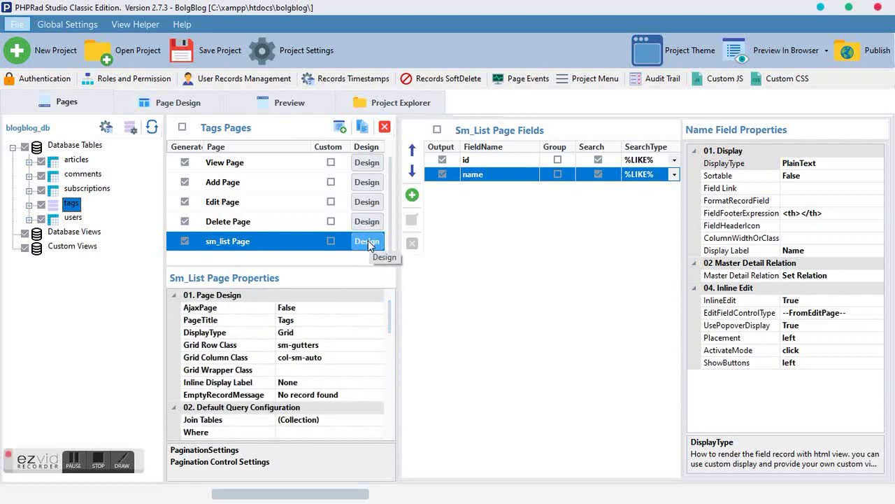
pyautogui.click(184, 103)
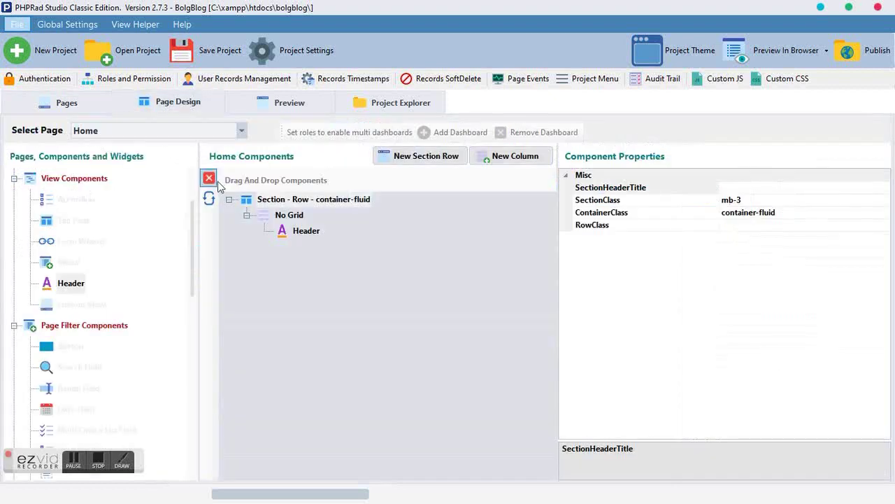
pyautogui.click(291, 216)
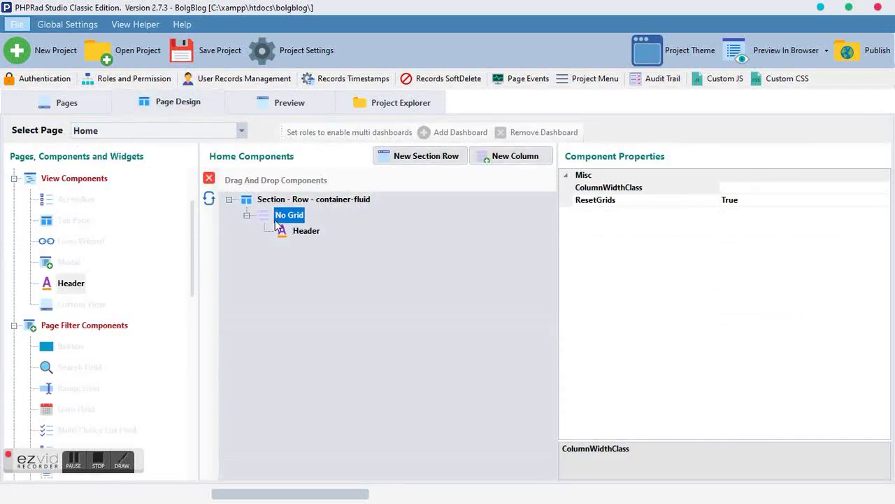
pyautogui.scroll(-10, 133, 373)
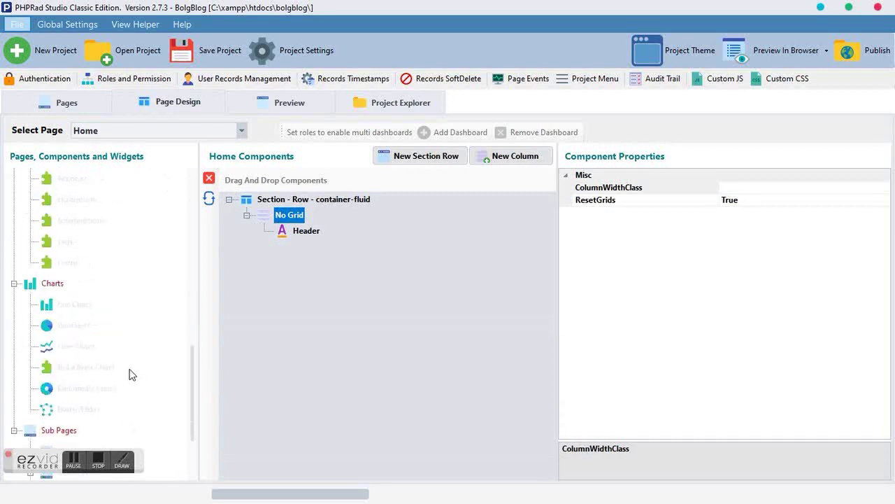
pyautogui.click(64, 430)
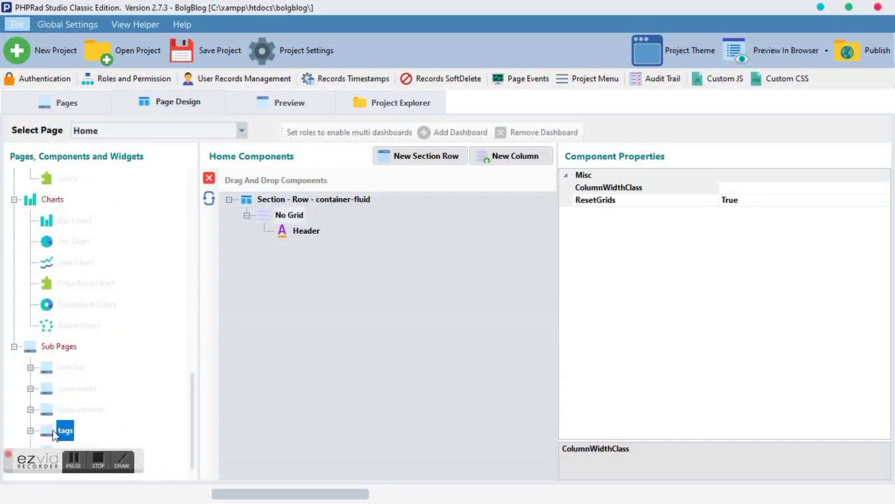
pyautogui.moveTo(36, 461); pyautogui.dragTo(218, 463)
pyautogui.click(67, 450)
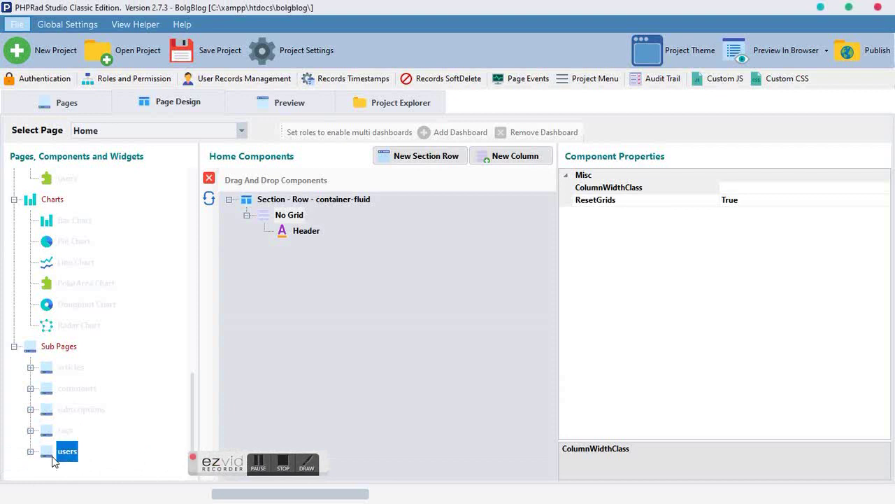
pyautogui.click(31, 451)
pyautogui.click(31, 306)
pyautogui.click(31, 430)
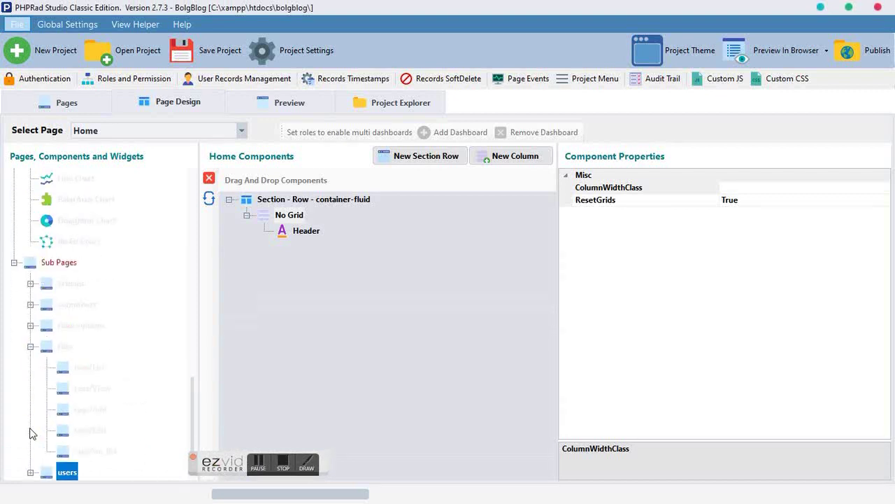
# Add the tags/sm_list sub page to the Home page's No Grid column, below the Header component
pyautogui.click(64, 346)
pyautogui.click(99, 451)
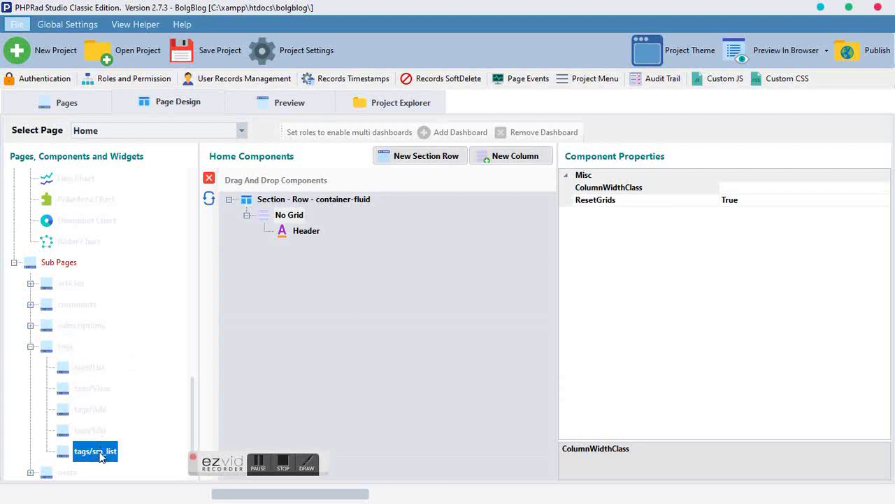
pyautogui.moveTo(98, 453); pyautogui.dragTo(237, 354)
pyautogui.moveTo(310, 259); pyautogui.dragTo(296, 231)
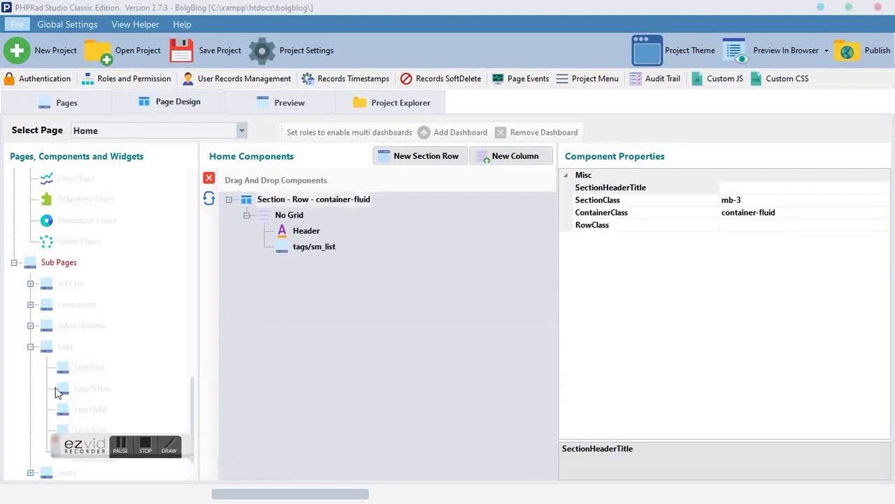
pyautogui.click(30, 347)
# Try the container option as the section row's container class, and return it to container-fluid
pyautogui.click(329, 200)
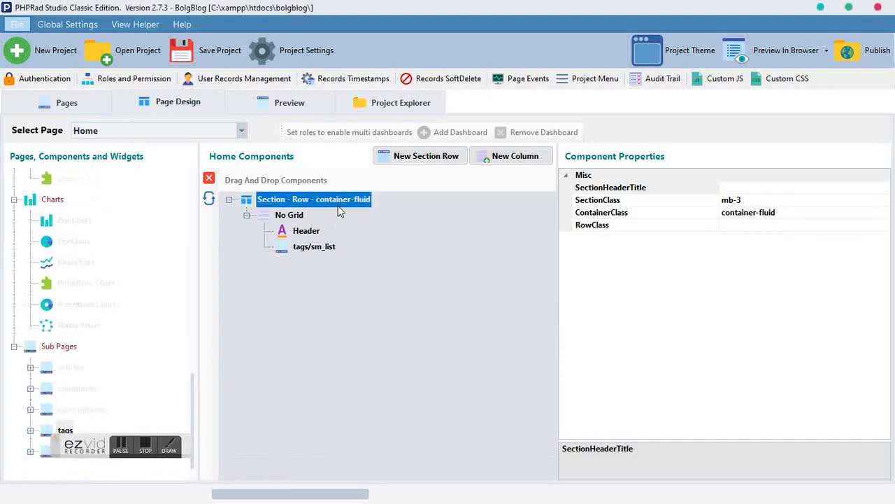
pyautogui.click(864, 213)
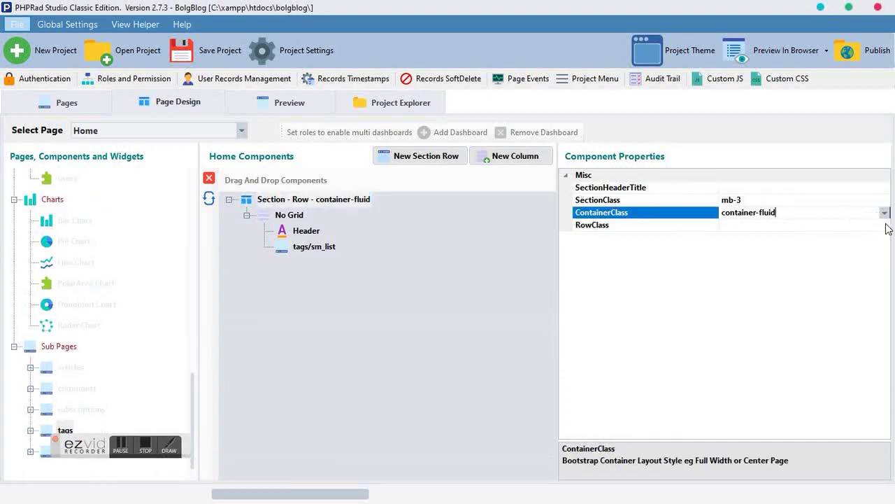
pyautogui.click(885, 213)
pyautogui.click(767, 238)
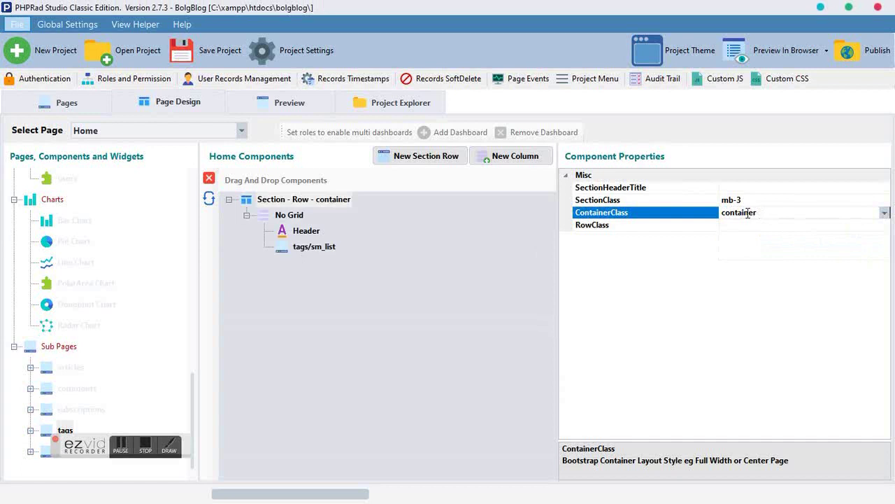
pyautogui.click(884, 213)
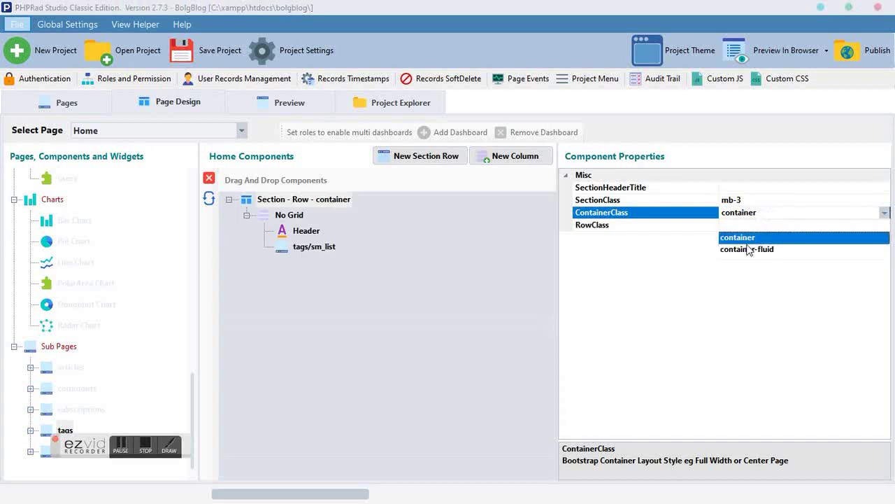
pyautogui.click(749, 247)
# Clear the section class of the Home page's section row
pyautogui.click(740, 201)
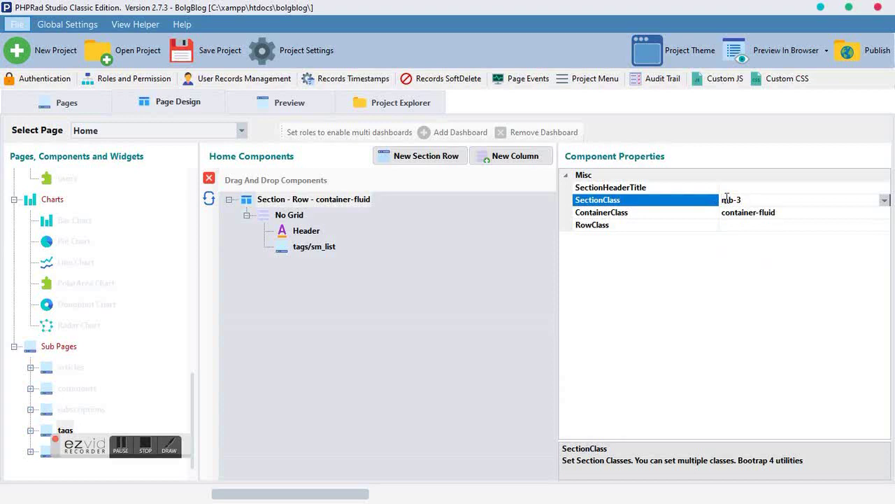
pyautogui.doubleClick(746, 201)
pyautogui.click(743, 201)
pyautogui.doubleClick(750, 201)
pyautogui.press('BackSpace')
pyautogui.click(303, 318)
# Set ShowHeader and ShowFooter to False for the tags/sm_list component and preview the Home page
pyautogui.click(305, 230)
pyautogui.click(295, 247)
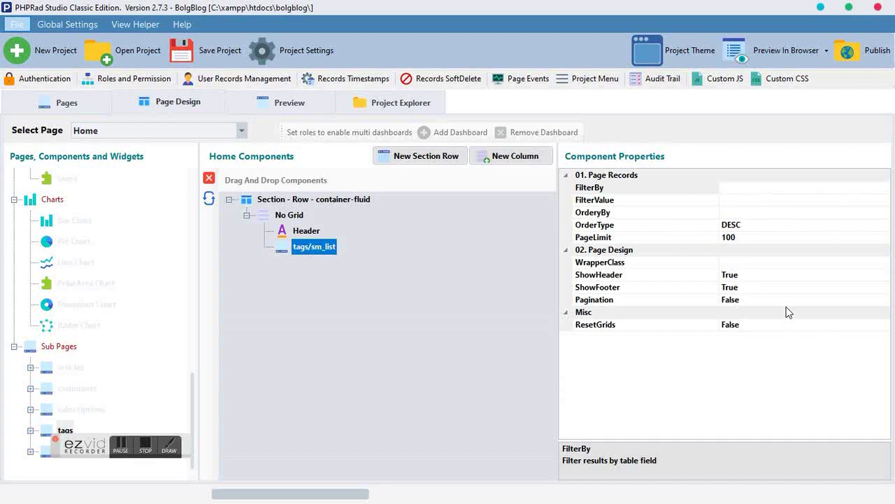
pyautogui.click(763, 276)
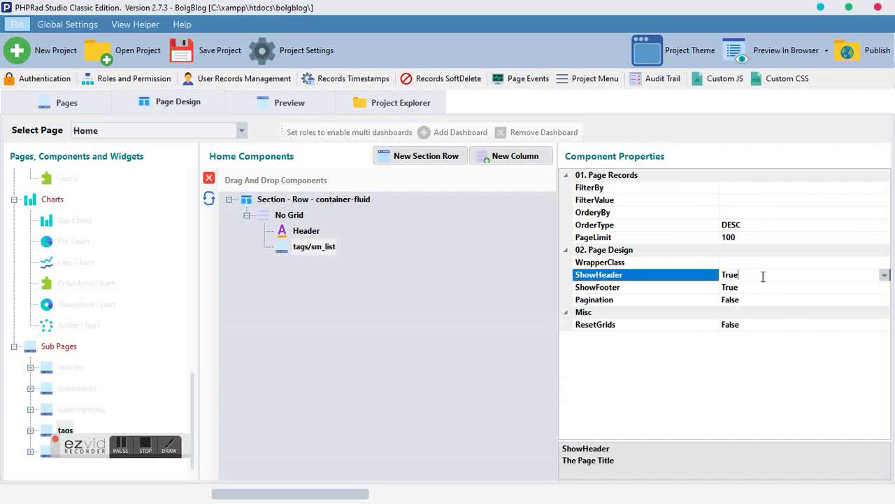
pyautogui.doubleClick(762, 276)
pyautogui.click(759, 295)
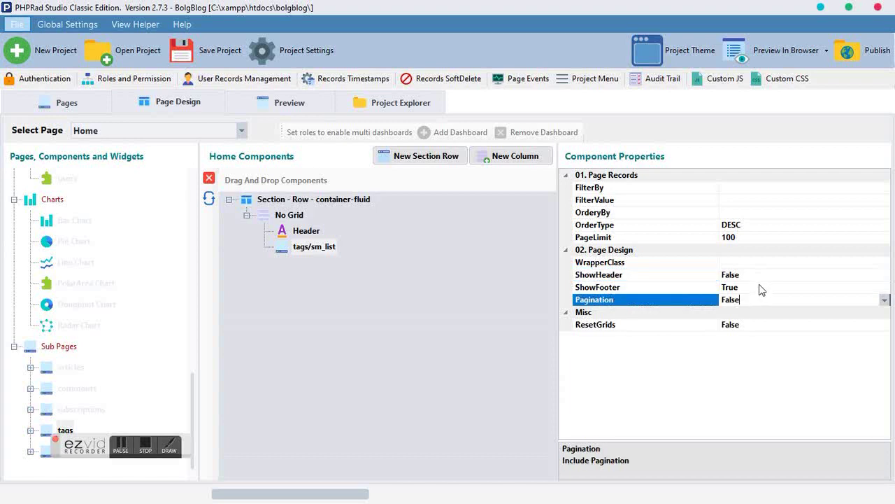
pyautogui.click(760, 287)
pyautogui.doubleClick(759, 287)
pyautogui.click(758, 297)
pyautogui.doubleClick(758, 296)
pyautogui.click(419, 321)
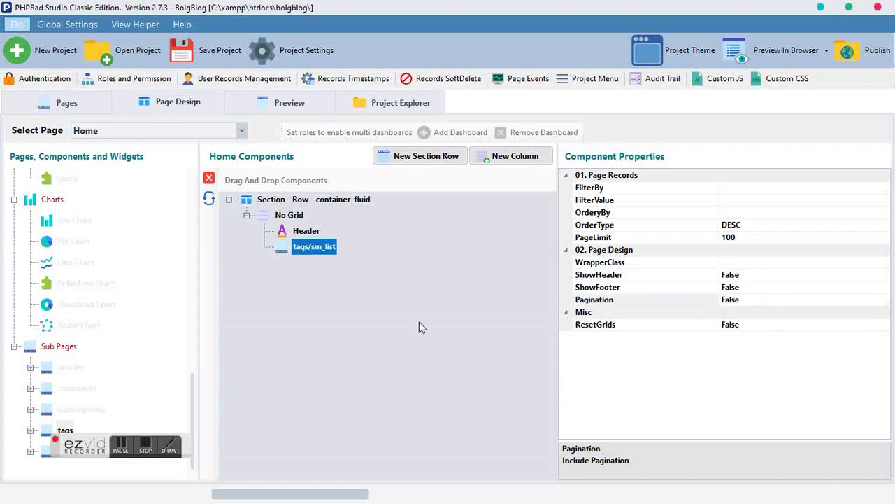
pyautogui.click(295, 105)
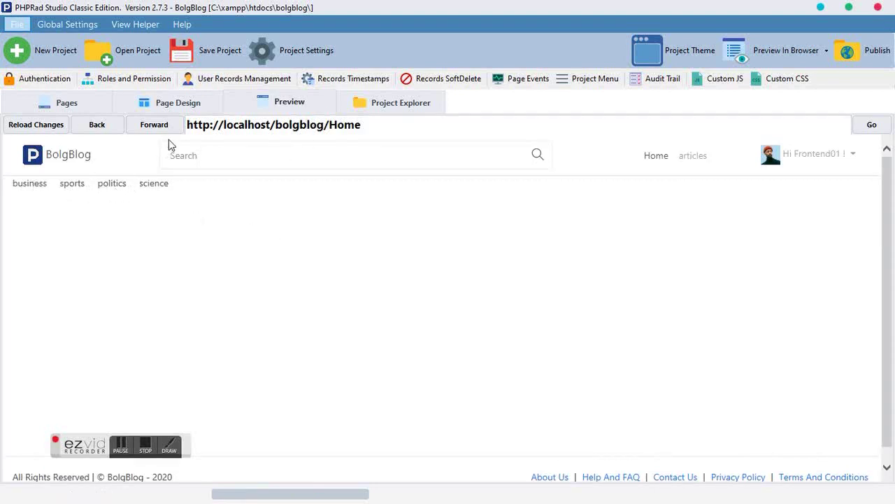
# Set the tags/sm_list component's wrapper class to p-3 and preview the Home page
pyautogui.click(185, 105)
pyautogui.click(311, 247)
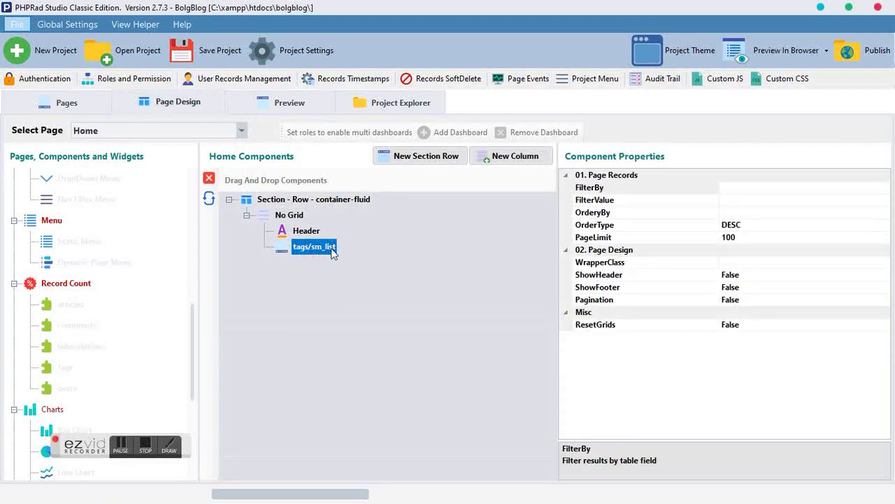
pyautogui.click(748, 264)
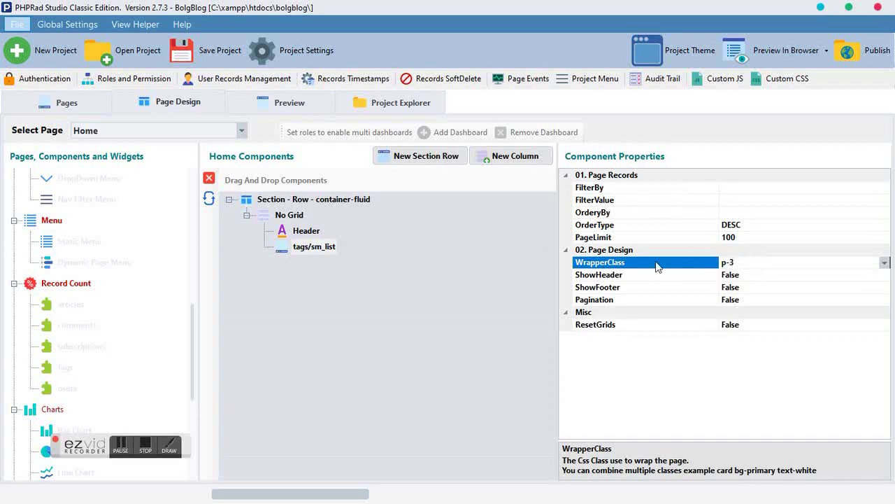
pyautogui.click(314, 108)
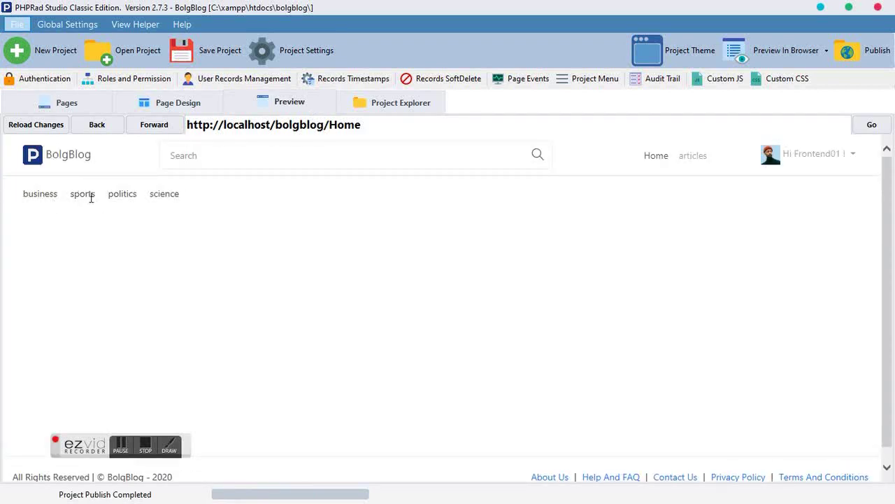
# Check the No Grid column's properties and the tag row's spacing in the Home page preview
pyautogui.click(187, 102)
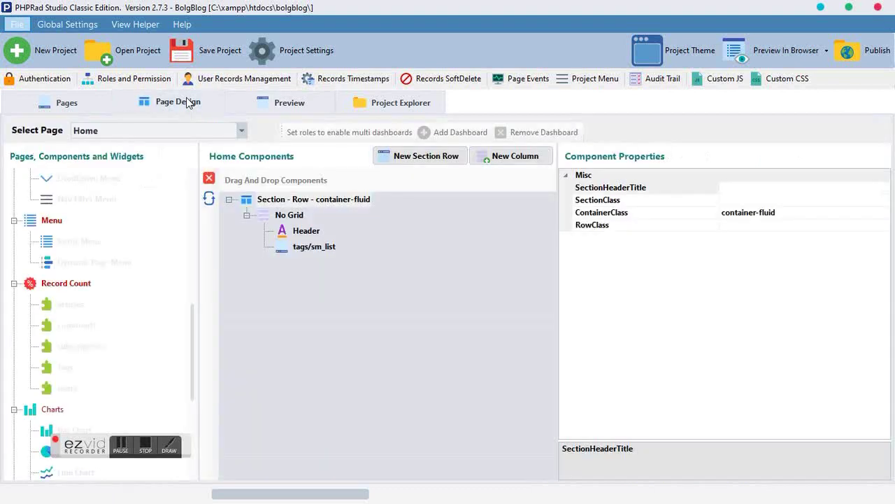
pyautogui.click(275, 219)
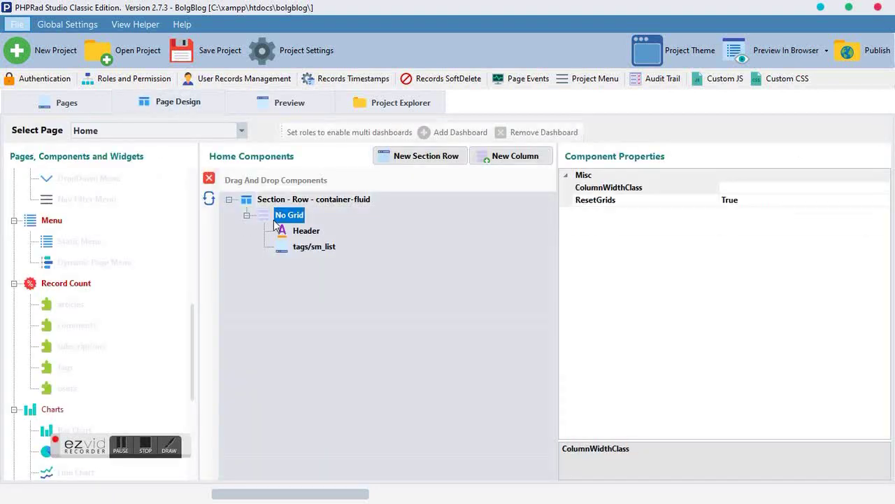
pyautogui.click(280, 105)
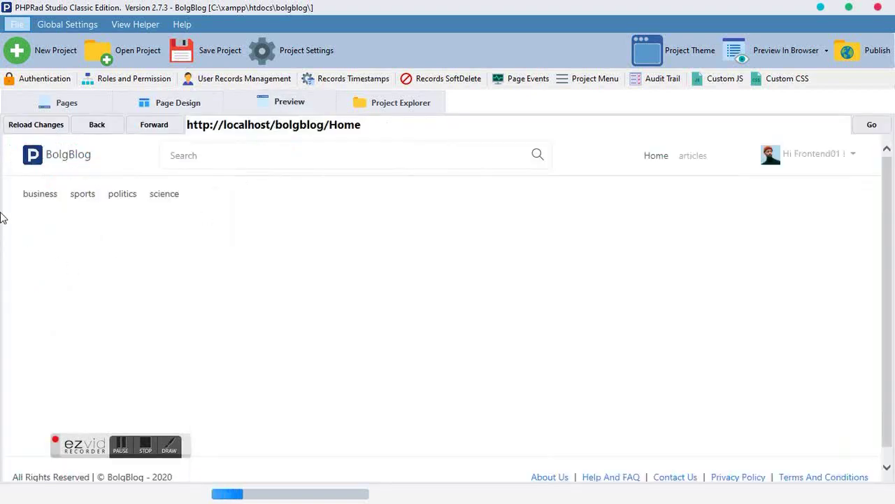
pyautogui.click(156, 104)
# Add a second Header component to the No Grid column below tags/sm_list and select it
pyautogui.click(289, 232)
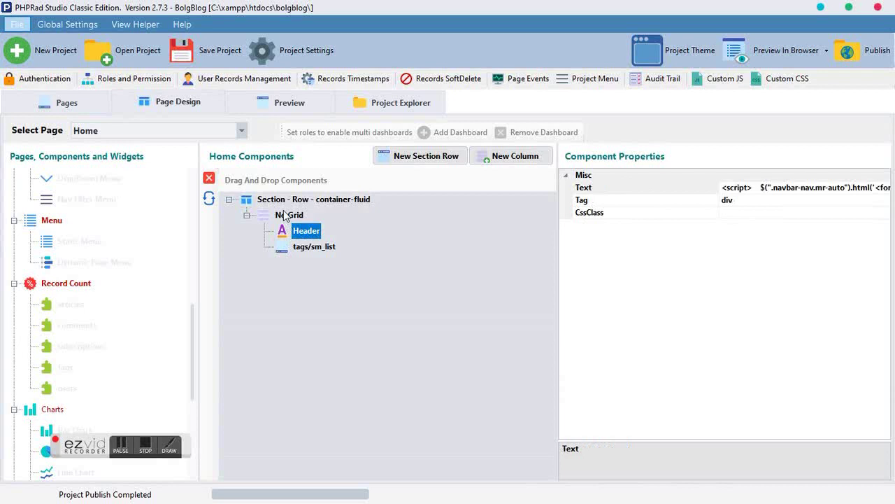
pyautogui.click(287, 215)
pyautogui.scroll(5, 77, 294)
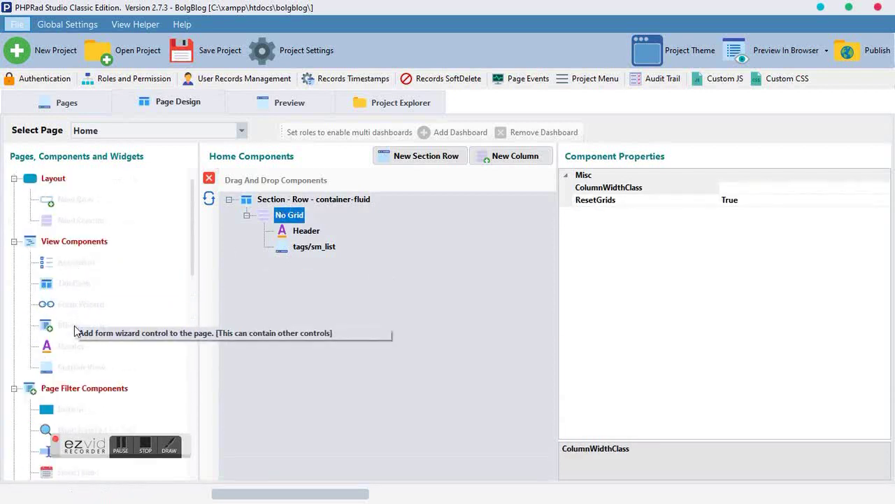
pyautogui.moveTo(67, 344); pyautogui.dragTo(315, 267)
pyautogui.click(316, 265)
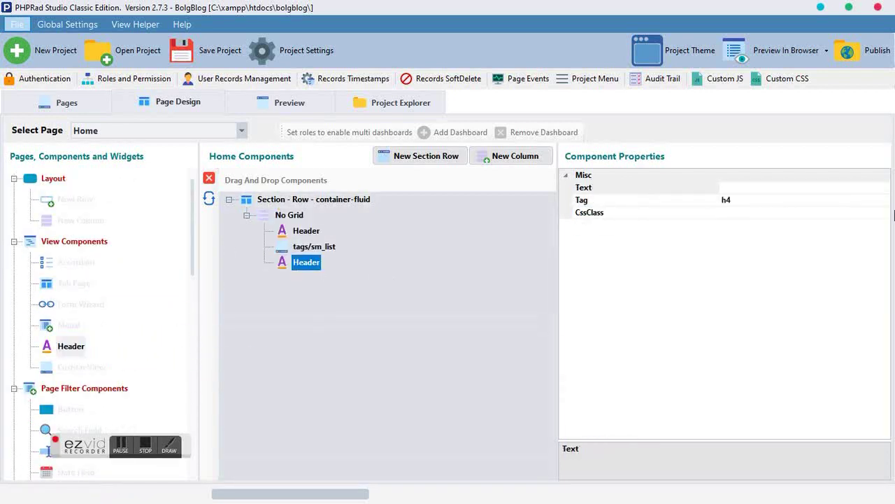
# Set the new Header's text to two lines, "my = margin-y" and "e.g my-1"
pyautogui.click(882, 199)
pyautogui.click(883, 187)
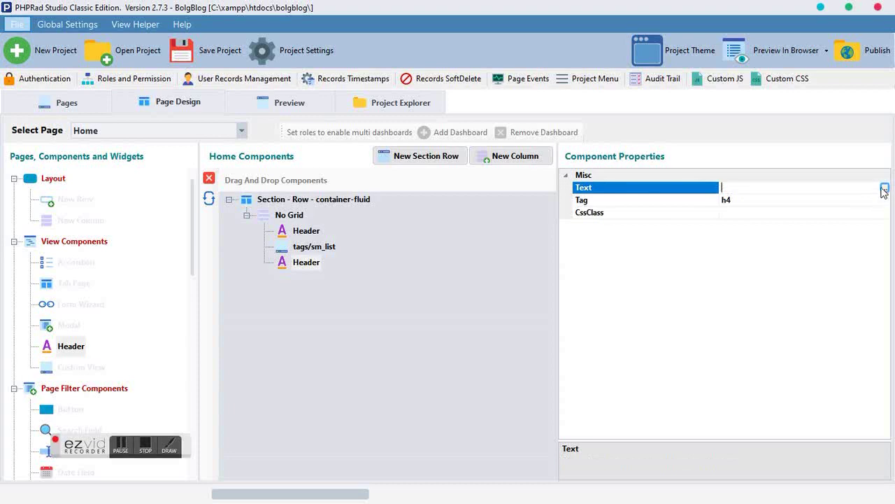
pyautogui.click(884, 188)
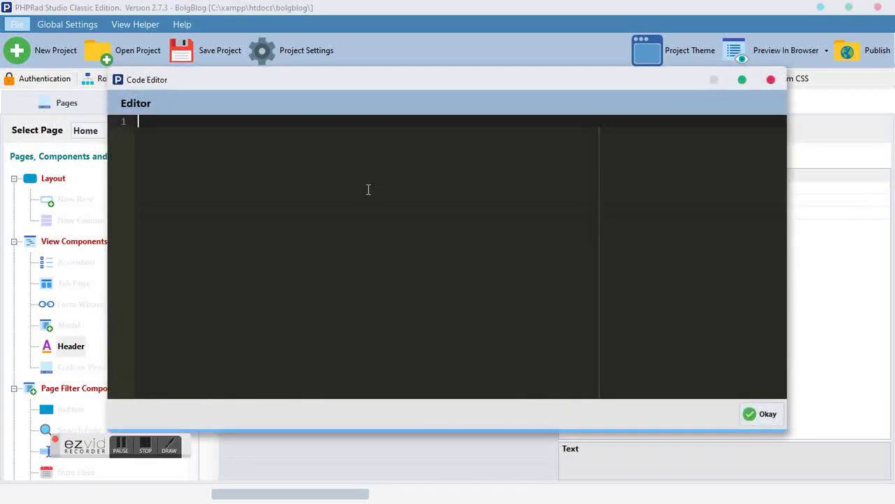
pyautogui.write('+++')
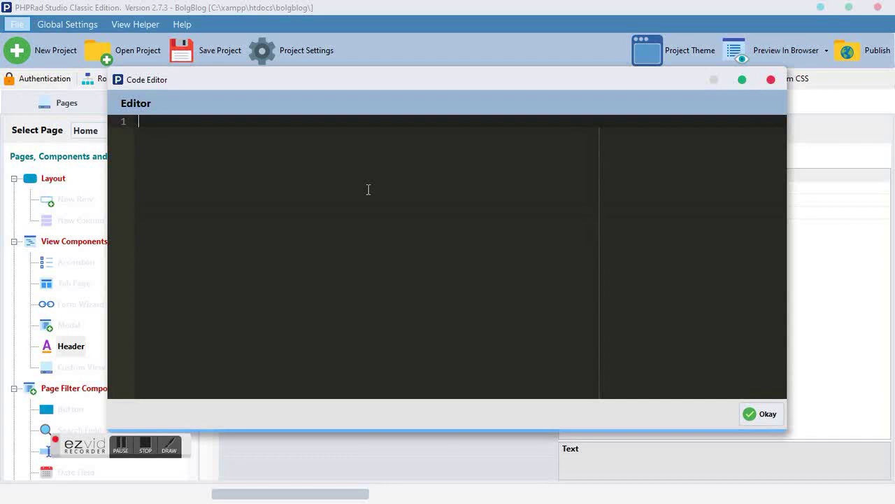
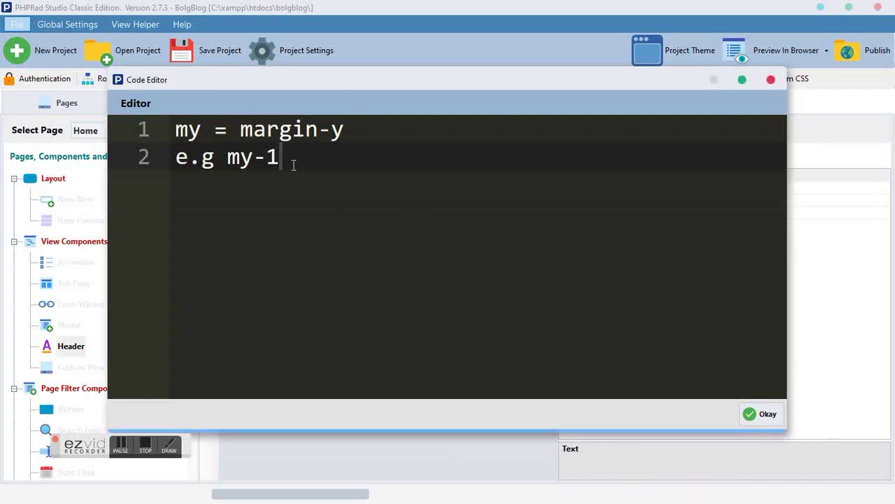
pyautogui.click(769, 417)
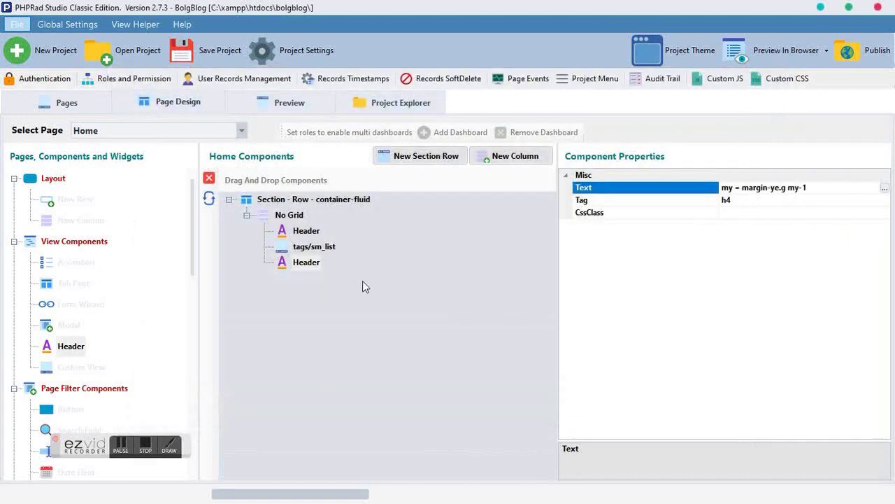
# Set the new Header's CSS class to "p-4 bg-danger"
pyautogui.click(284, 264)
pyautogui.click(763, 213)
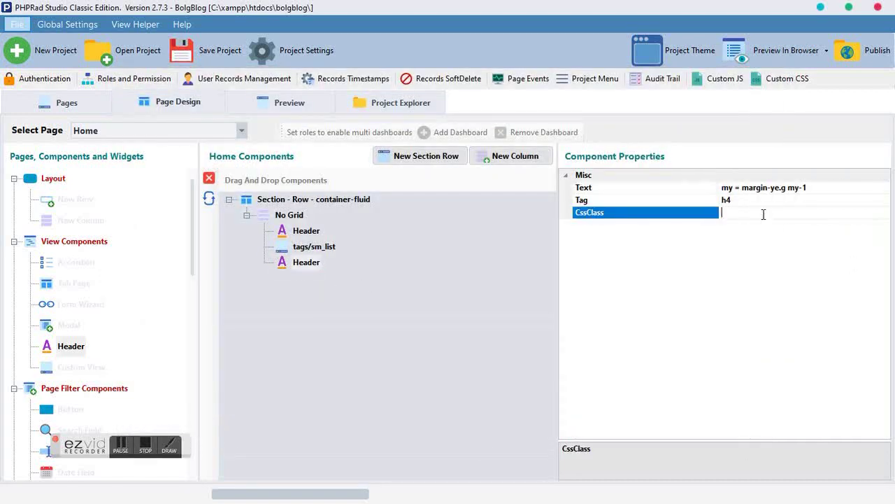
pyautogui.write('p-4 bg=')
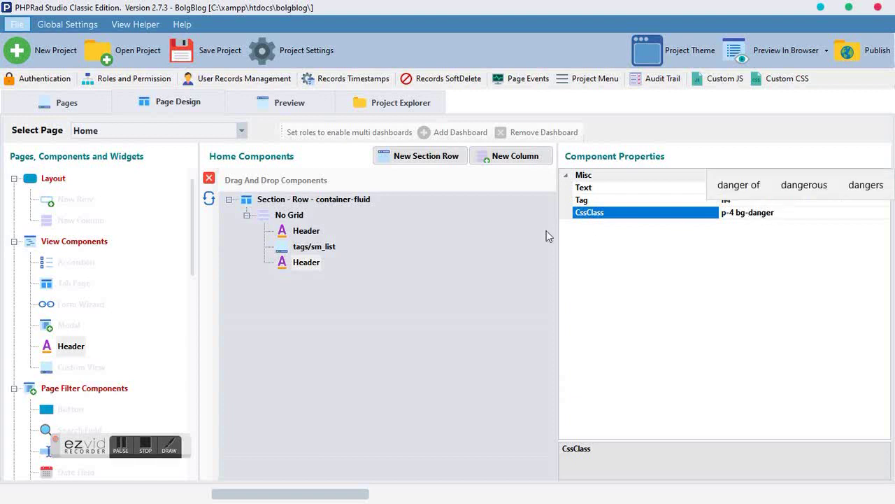
# Preview the Home page and examine the red Header's example text and the space above it
pyautogui.click(322, 247)
pyautogui.click(308, 263)
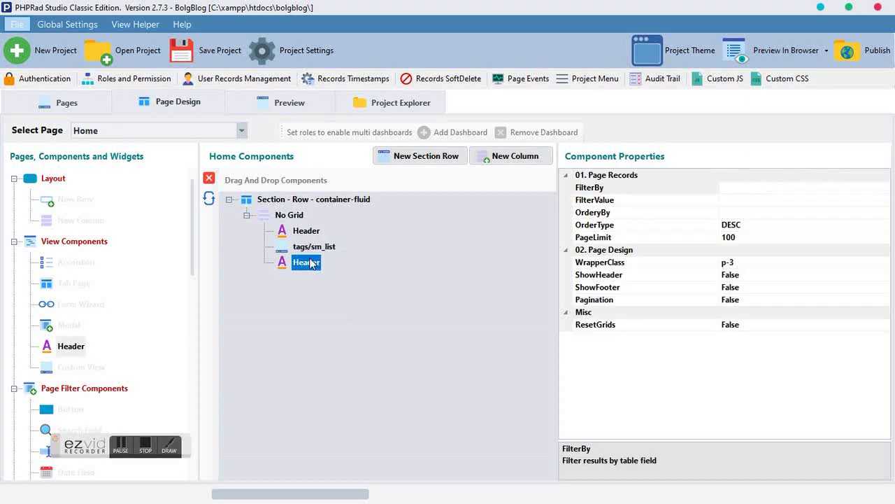
pyautogui.click(280, 102)
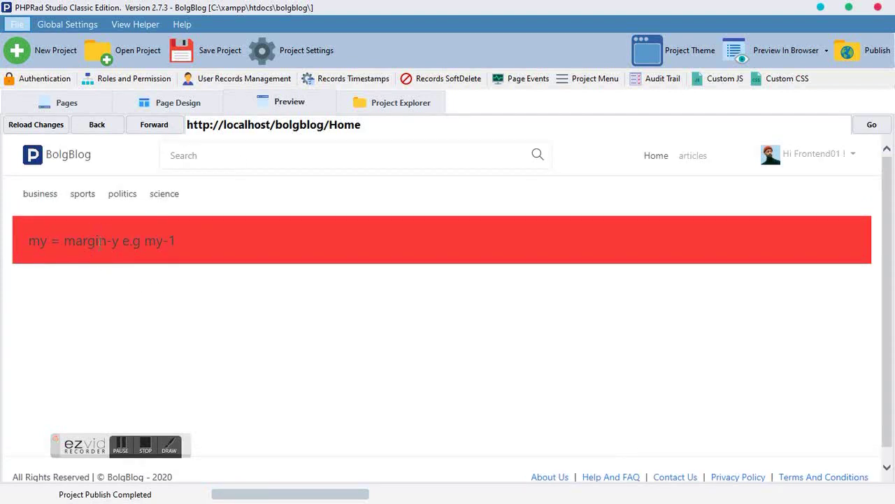
pyautogui.moveTo(147, 240); pyautogui.dragTo(175, 240)
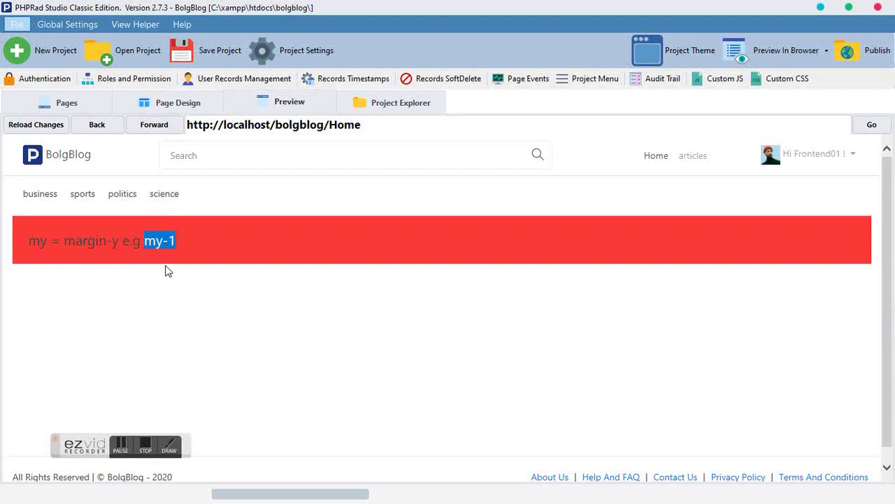
pyautogui.click(172, 241)
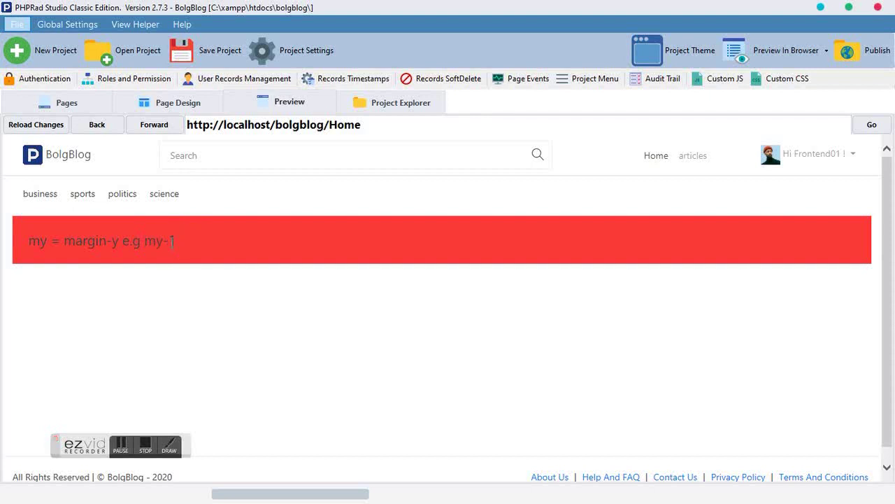
pyautogui.doubleClick(172, 241)
pyautogui.click(183, 100)
pyautogui.click(306, 262)
pyautogui.click(878, 187)
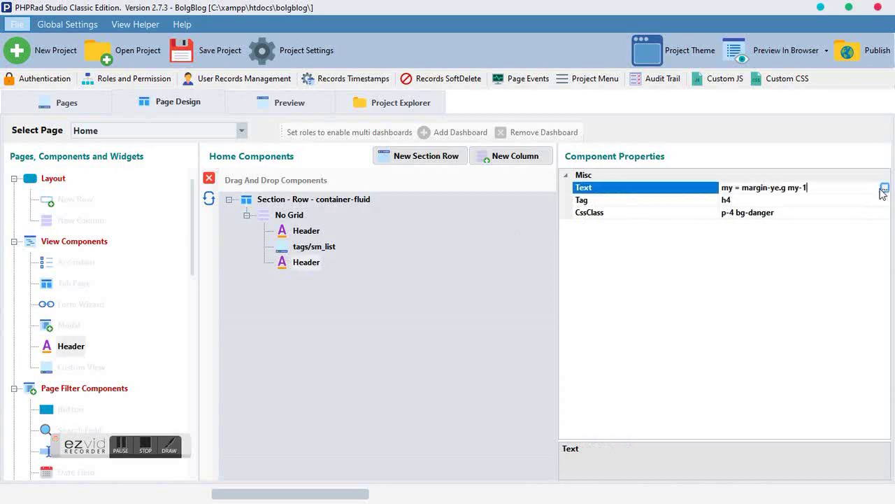
pyautogui.click(885, 188)
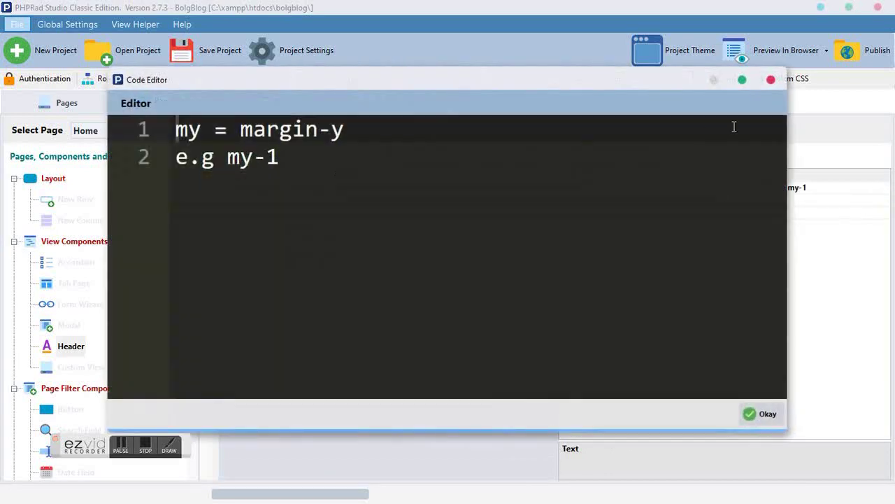
pyautogui.click(771, 80)
# Set the second Header's CSS class to "p-4 bg-danger my-5" and preview the Home page
pyautogui.click(302, 262)
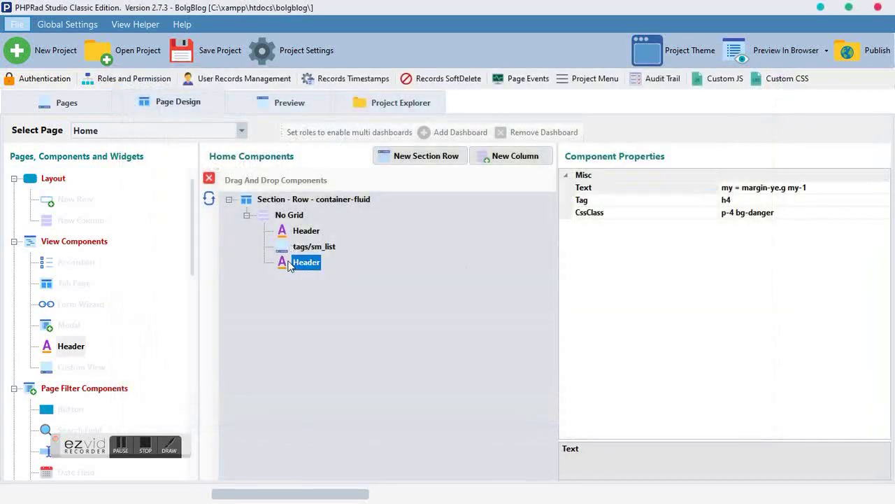
pyautogui.click(784, 213)
pyautogui.write('m')
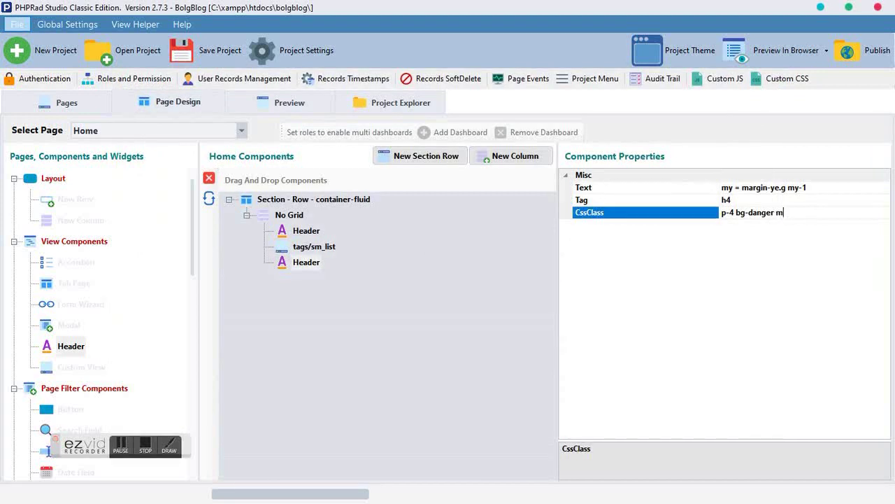
pyautogui.write('y-5')
pyautogui.click(306, 262)
pyautogui.click(306, 105)
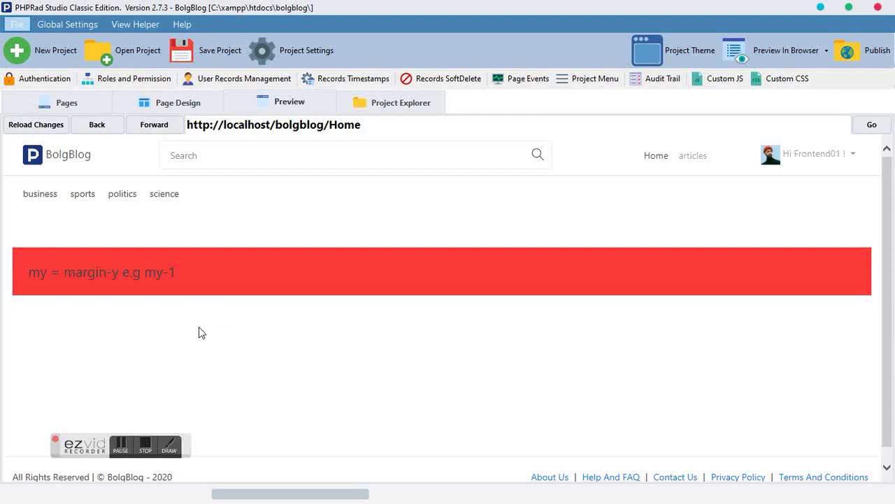
# Remove the my-5 class from the second Header's CSS class in the page design
pyautogui.click(179, 103)
pyautogui.click(311, 263)
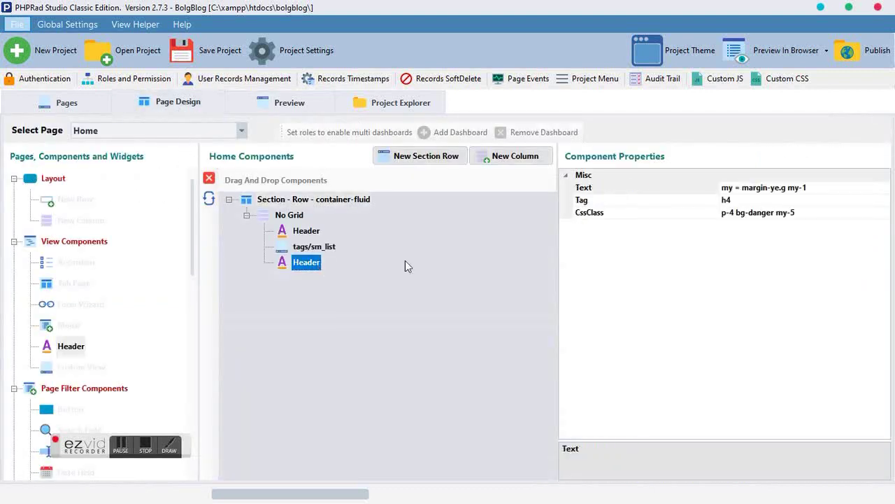
pyautogui.click(799, 213)
pyautogui.press('BackSpace')
pyautogui.press('BackSpace')
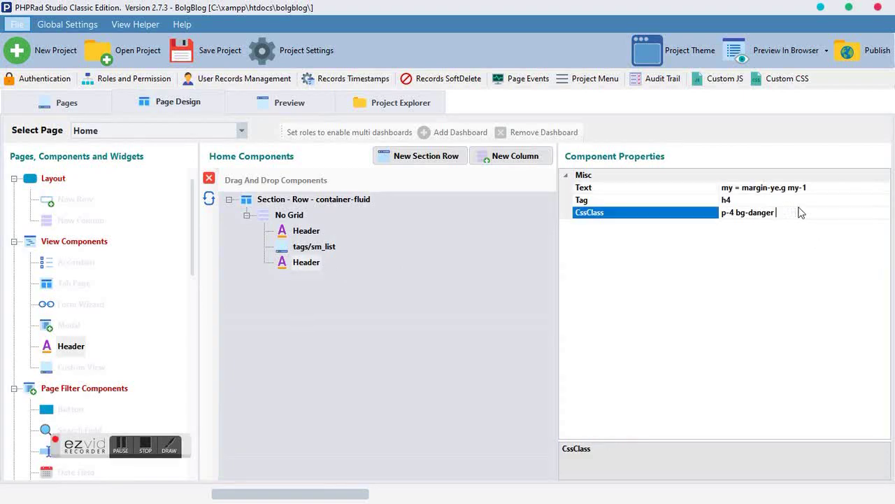
# Duplicate the two lines of the second Header's text below a blank line in the code editor
pyautogui.click(757, 189)
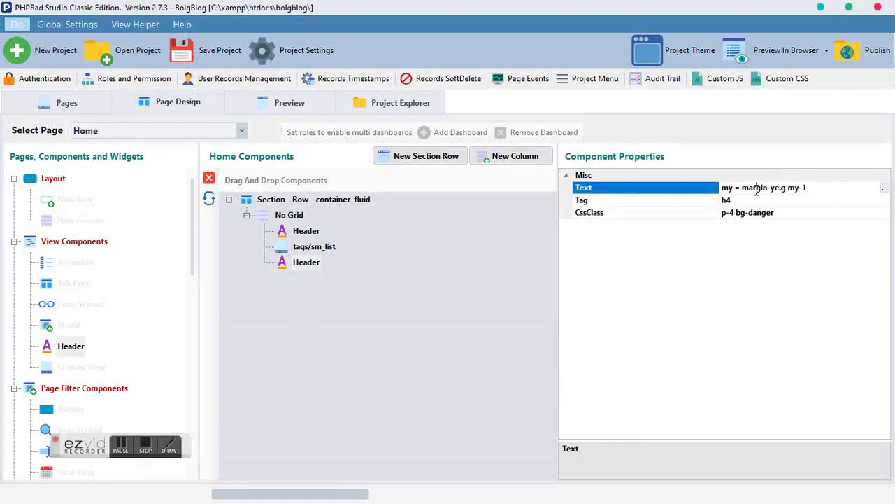
pyautogui.click(885, 191)
pyautogui.click(292, 156)
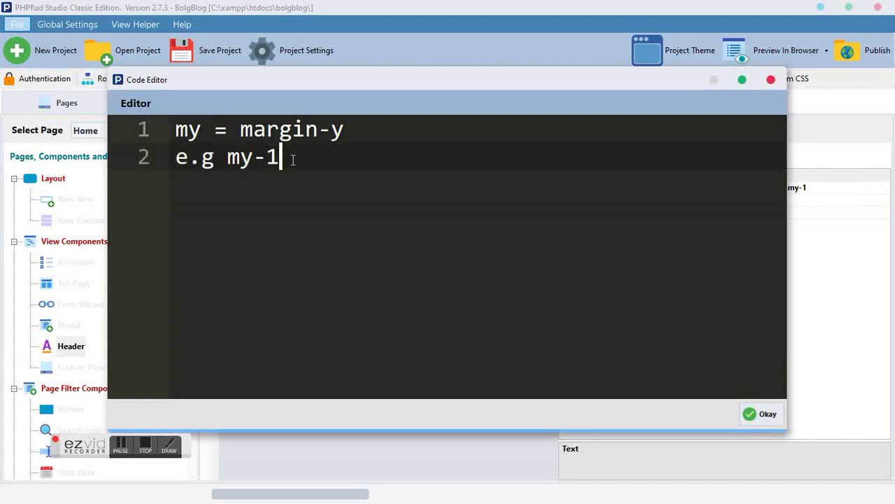
pyautogui.click(209, 132)
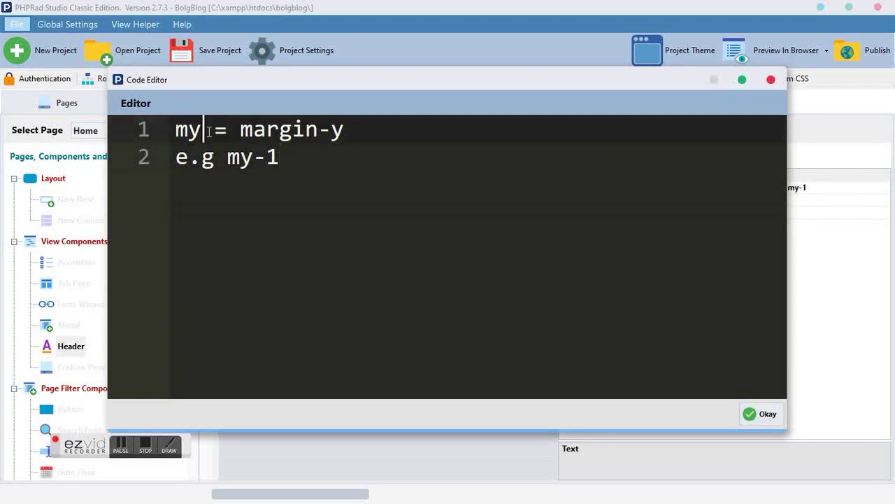
pyautogui.moveTo(286, 159); pyautogui.dragTo(146, 132)
pyautogui.hotkey('ctrl', 'c')
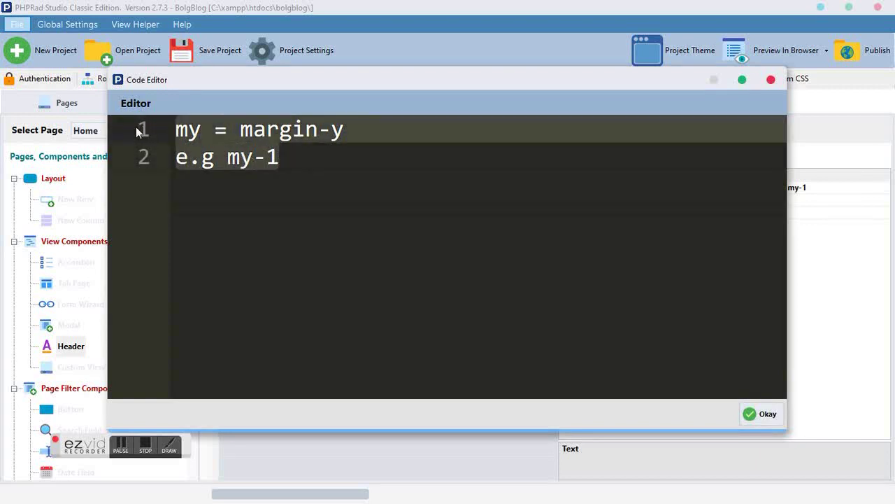
pyautogui.click(321, 183)
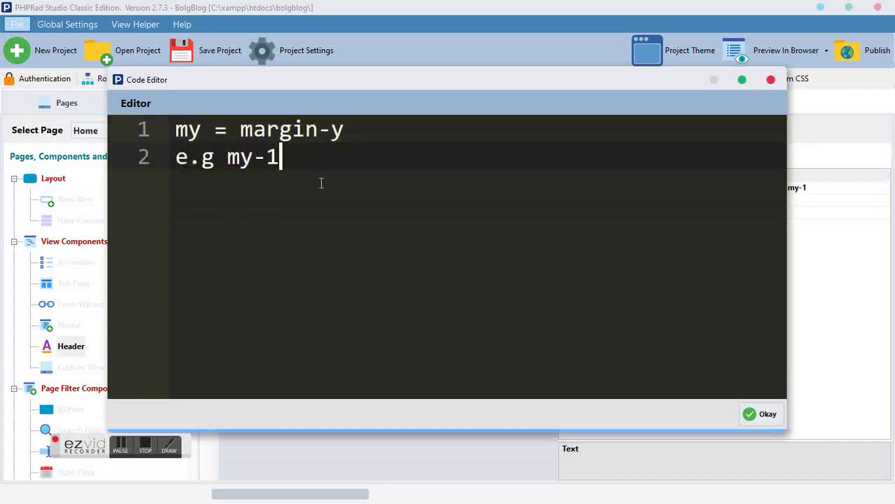
pyautogui.press('Return')
pyautogui.press('Return')
pyautogui.hotkey('ctrl', 'v')
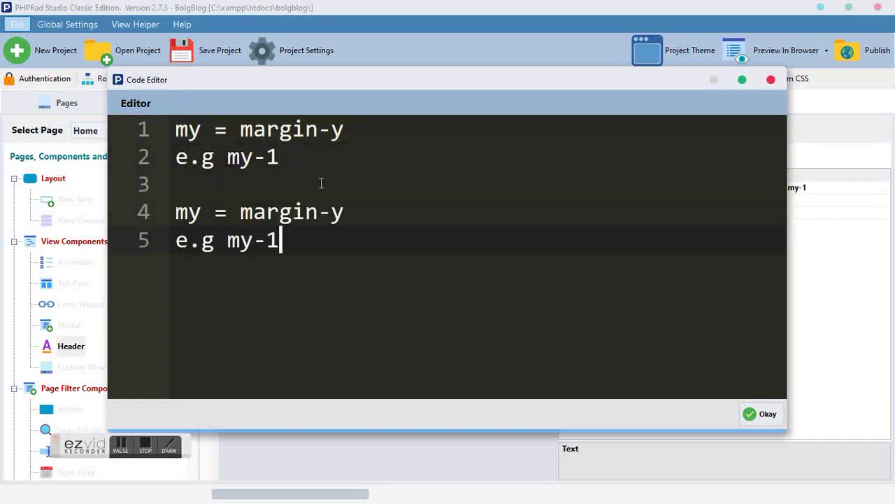
# Change the copied lines to "mx = margin-y" and "e.g mx-1" and save the Header's text
pyautogui.click(203, 212)
pyautogui.press('BackSpace')
pyautogui.write('x')
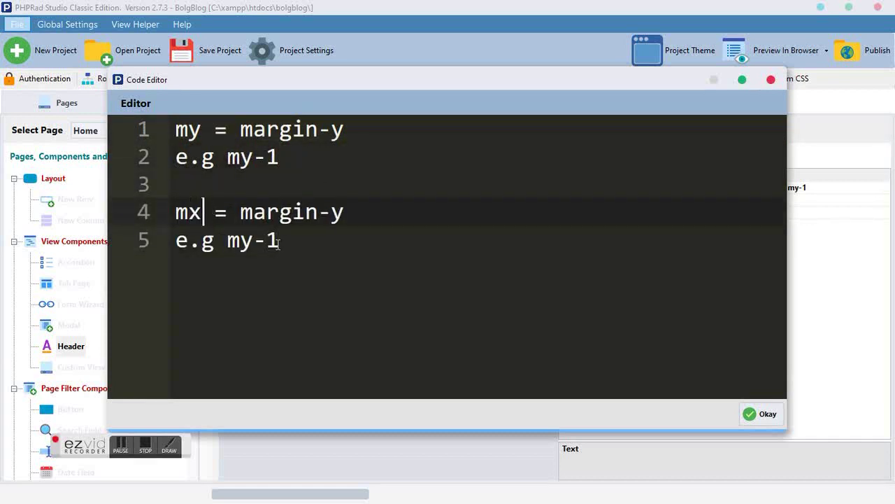
pyautogui.click(256, 241)
pyautogui.press('BackSpace')
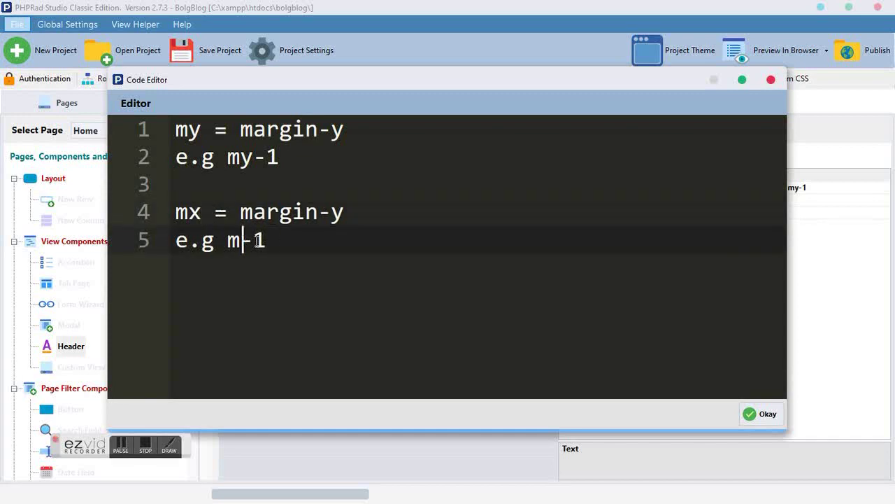
pyautogui.write('x')
pyautogui.click(761, 410)
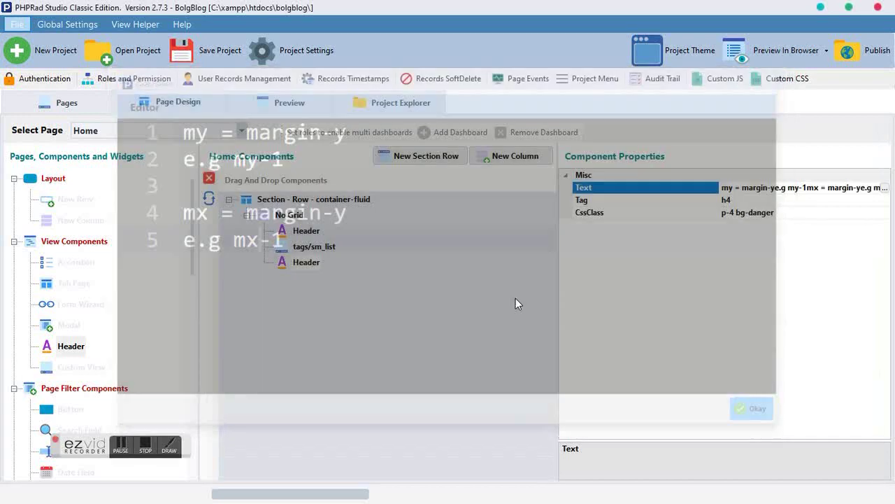
# Set the second Header's CSS class to "p-4 bg-danger mx-5" and preview the Home page
pyautogui.click(812, 217)
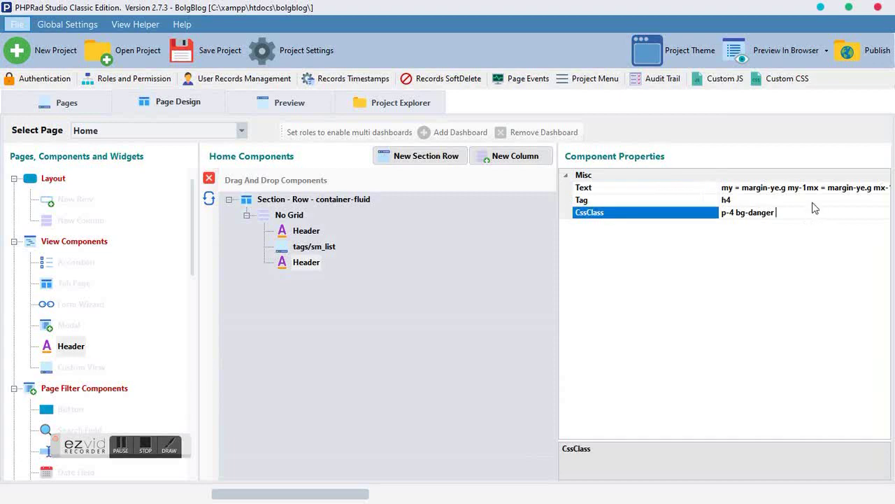
pyautogui.write('m')
pyautogui.write('x--4')
pyautogui.press('BackSpace')
pyautogui.write('x-5')
pyautogui.click(319, 105)
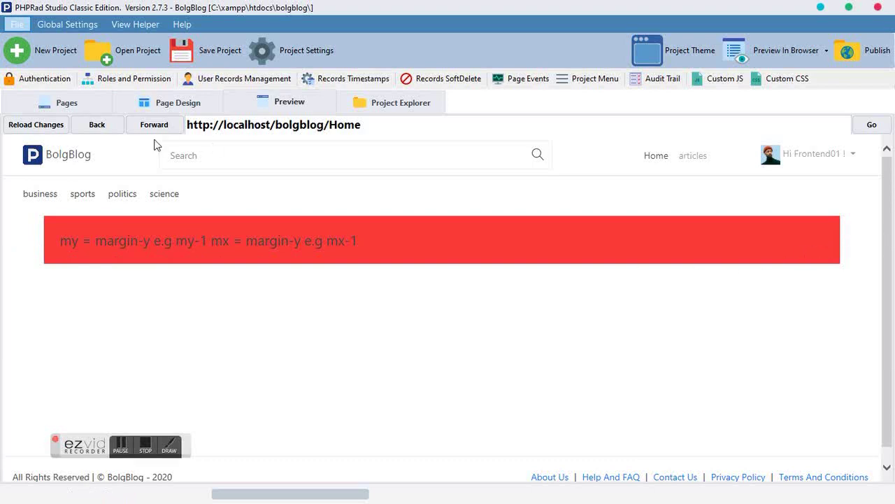
# Append another copy of the "my = margin-y" example to the end of the second Header's text, after a blank line
pyautogui.click(184, 104)
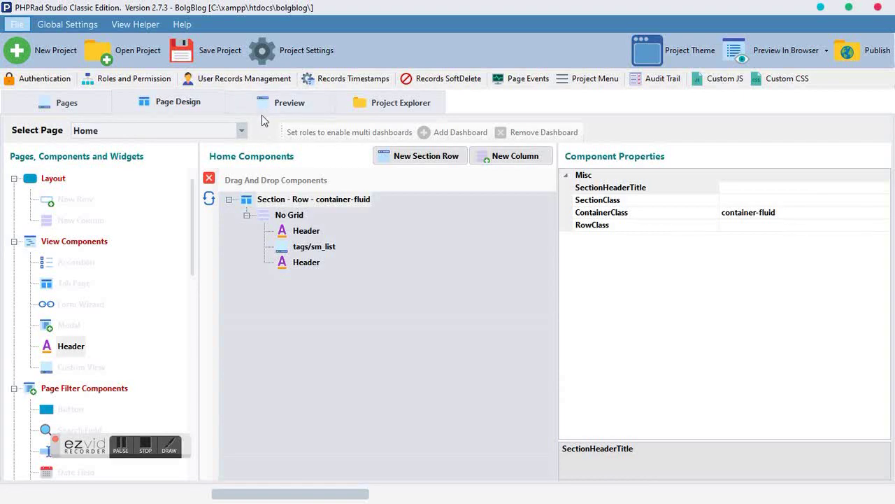
pyautogui.click(306, 261)
pyautogui.click(883, 187)
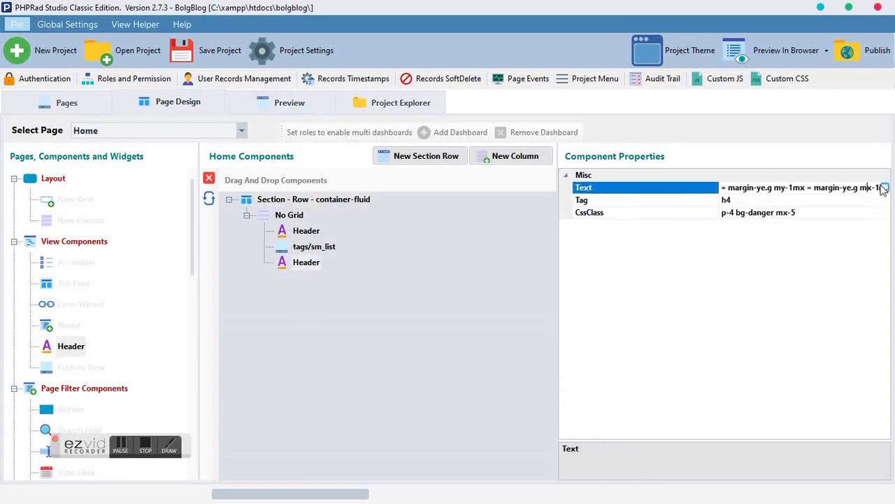
pyautogui.click(887, 189)
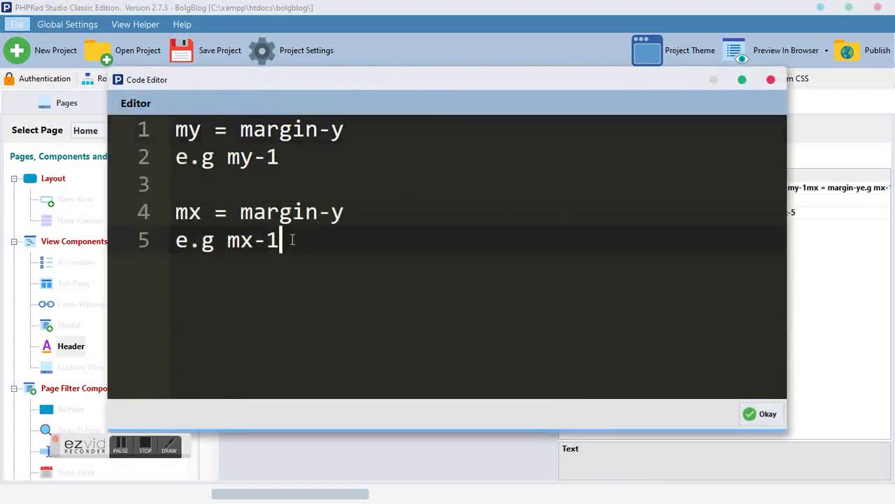
pyautogui.press('Return')
pyautogui.press('Return')
pyautogui.hotkey('ctrl', 'v')
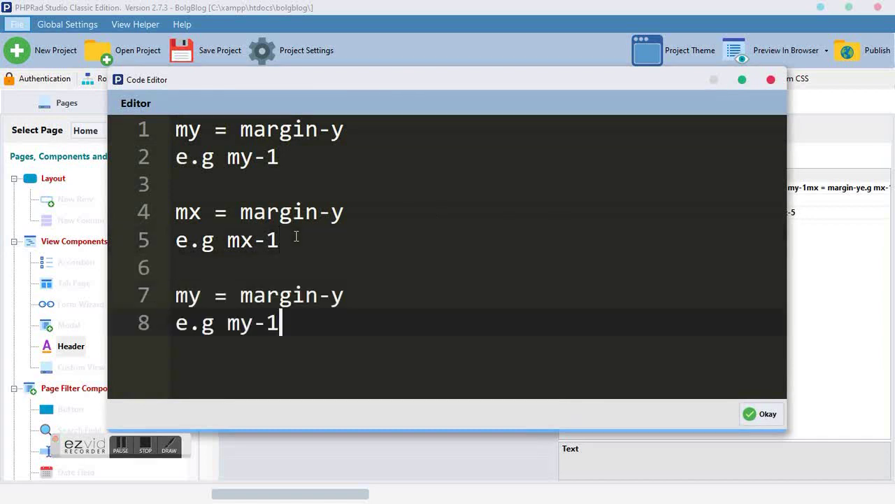
# Change the last pair of lines to "py = margin-y" and "e.g py-1"
pyautogui.click(188, 295)
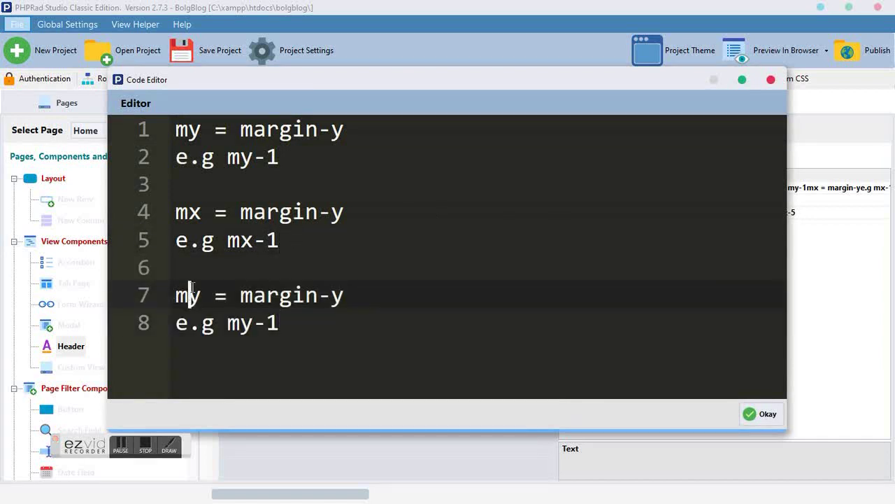
pyautogui.press('BackSpace')
pyautogui.click(242, 322)
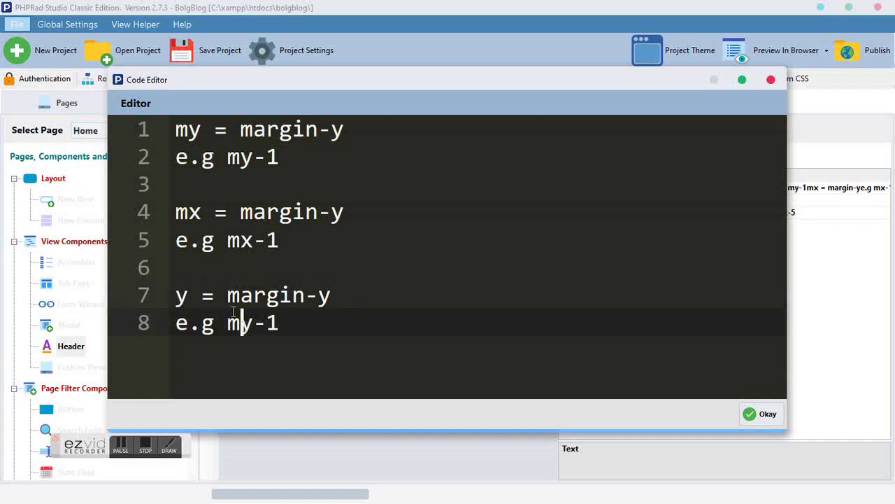
pyautogui.press('BackSpace')
pyautogui.write('p')
pyautogui.click(179, 295)
pyautogui.write('p')
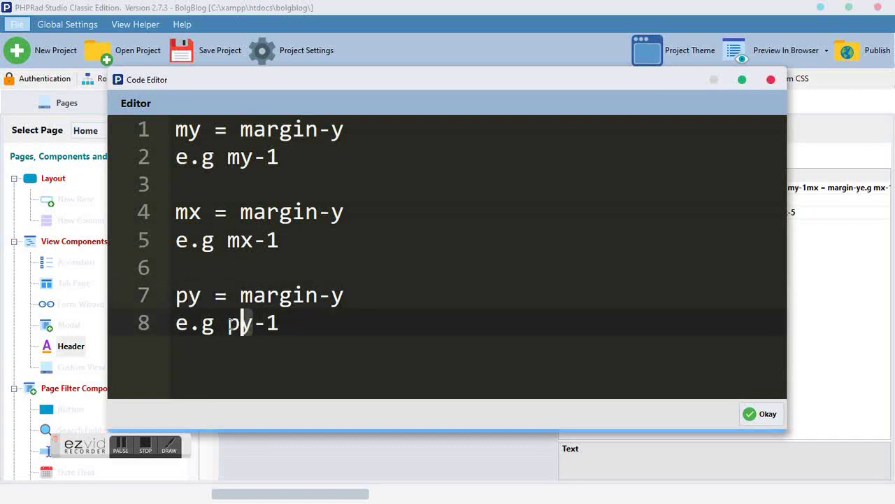
pyautogui.click(229, 322)
pyautogui.click(193, 297)
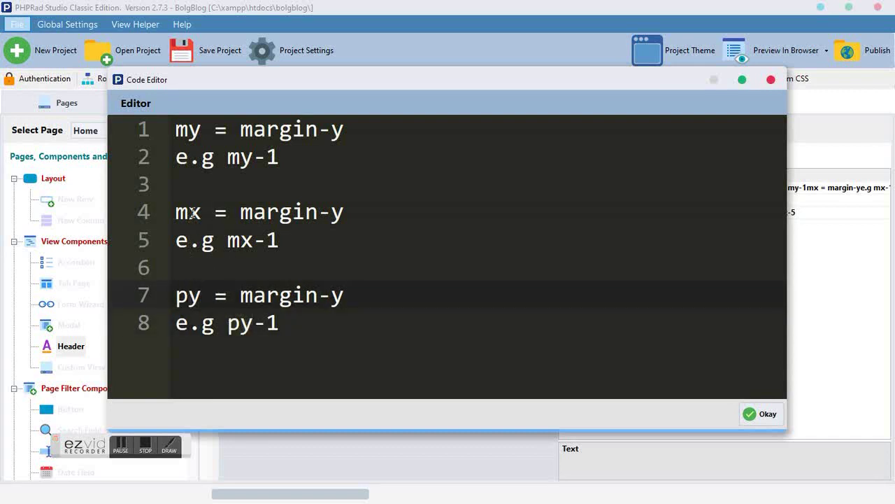
pyautogui.click(197, 212)
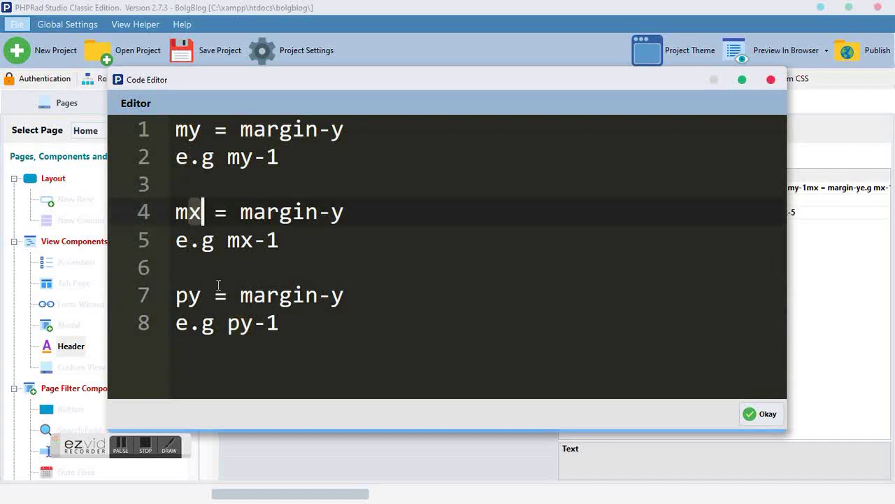
pyautogui.click(179, 273)
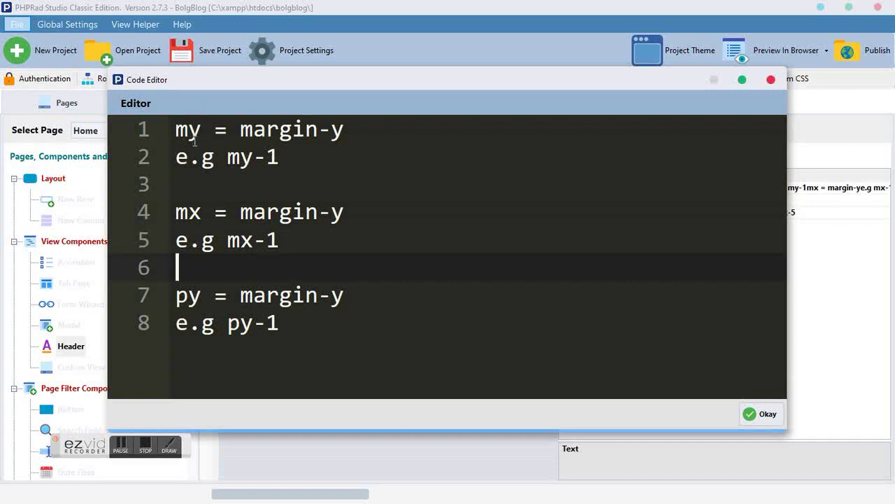
# Open up extra blank lines between the my and mx examples in the second Header's text
pyautogui.click(192, 184)
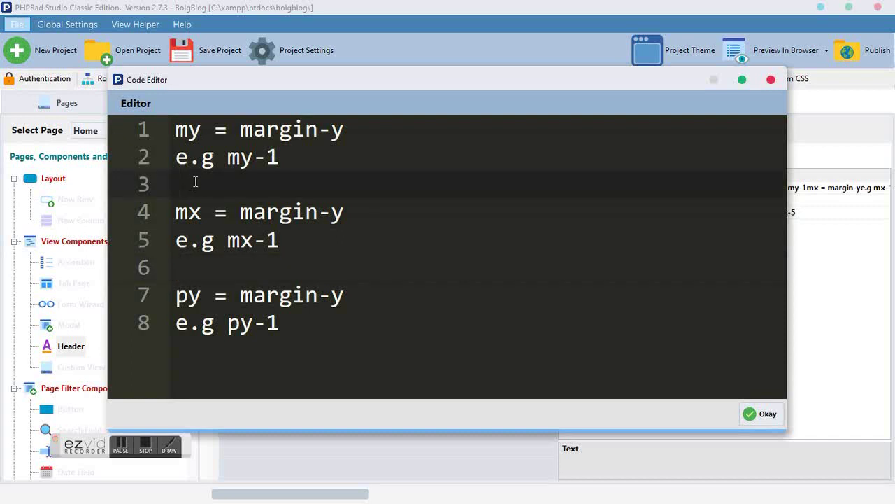
pyautogui.press('BackSpace')
pyautogui.press('BackSpace')
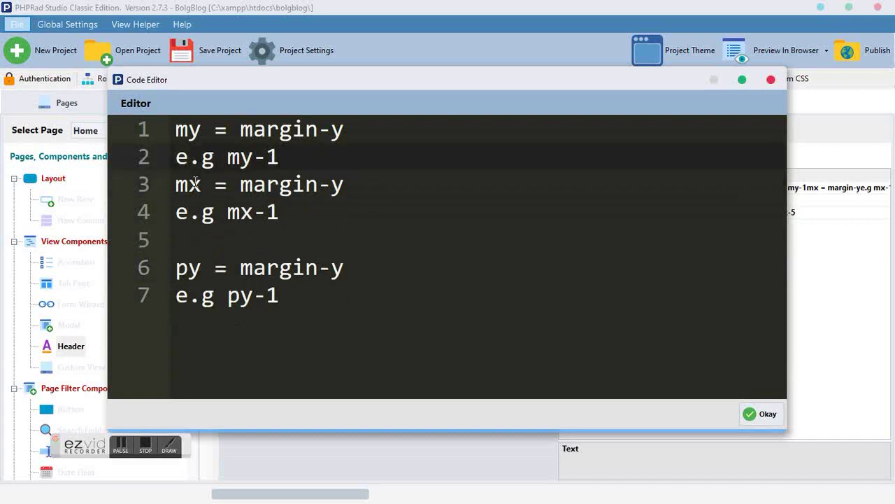
pyautogui.press('Return')
pyautogui.press('Return')
pyautogui.press('Return')
pyautogui.press('Up')
pyautogui.press('Up')
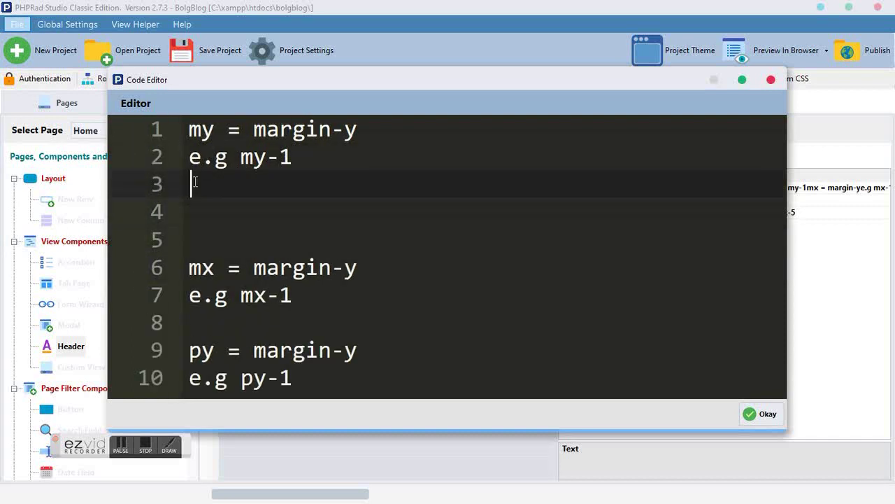
pyautogui.write('m')
pyautogui.press('BackSpace')
pyautogui.press('BackSpace')
pyautogui.press('Return')
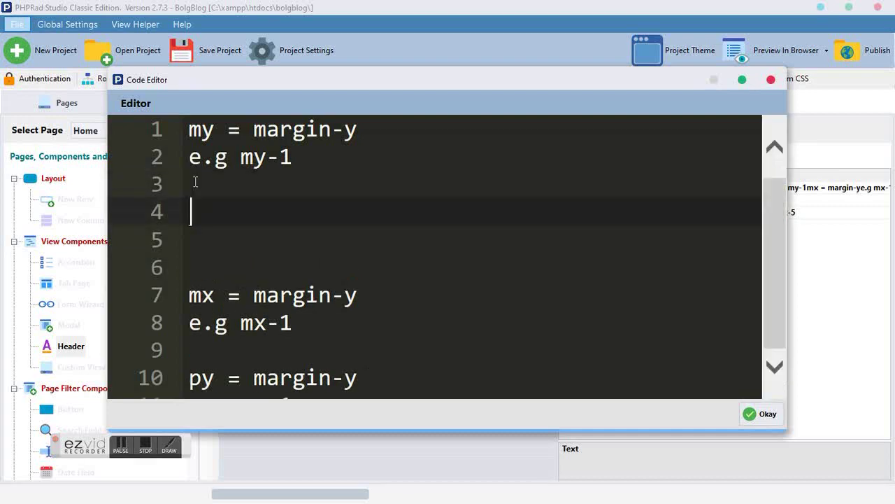
# Write the single-side margin examples "mt-4" and "mb-5" in turn below the my example, clearing each one
pyautogui.write('mt')
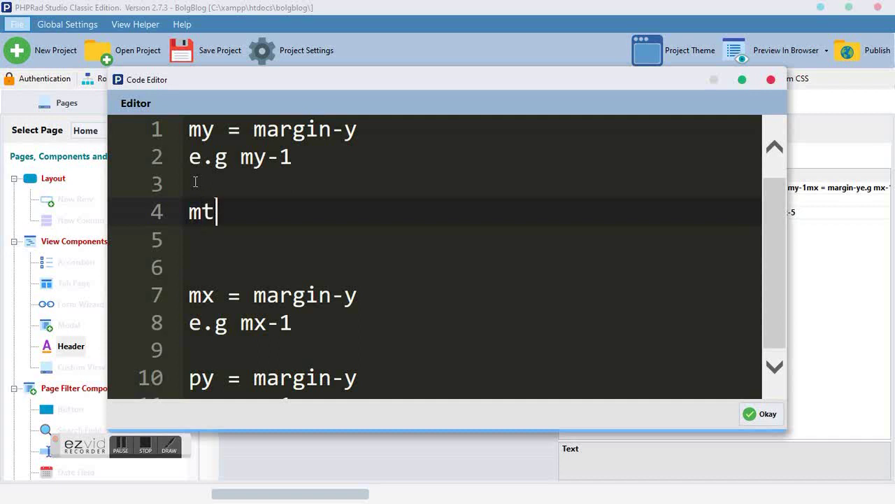
pyautogui.write('-4')
pyautogui.press('BackSpace')
pyautogui.press('BackSpace')
pyautogui.press('BackSpace')
pyautogui.press('BackSpace')
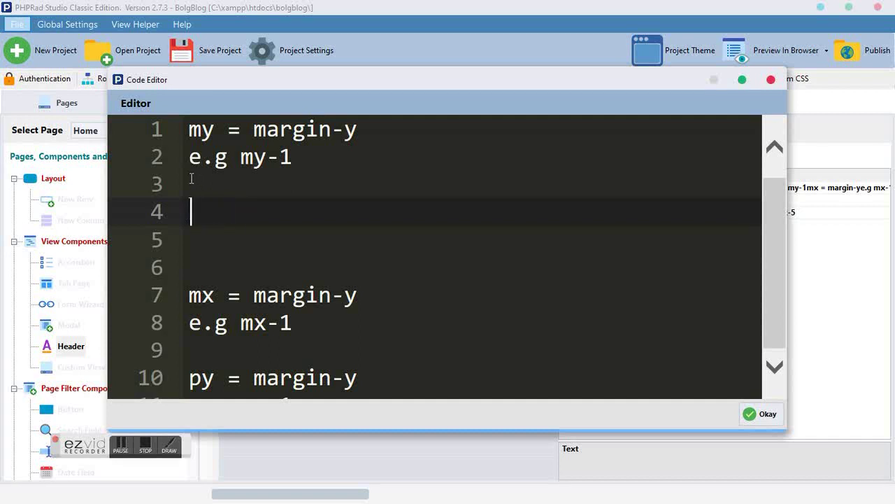
pyautogui.write('mb-5')
pyautogui.press('BackSpace')
pyautogui.press('BackSpace')
pyautogui.press('BackSpace')
pyautogui.press('BackSpace')
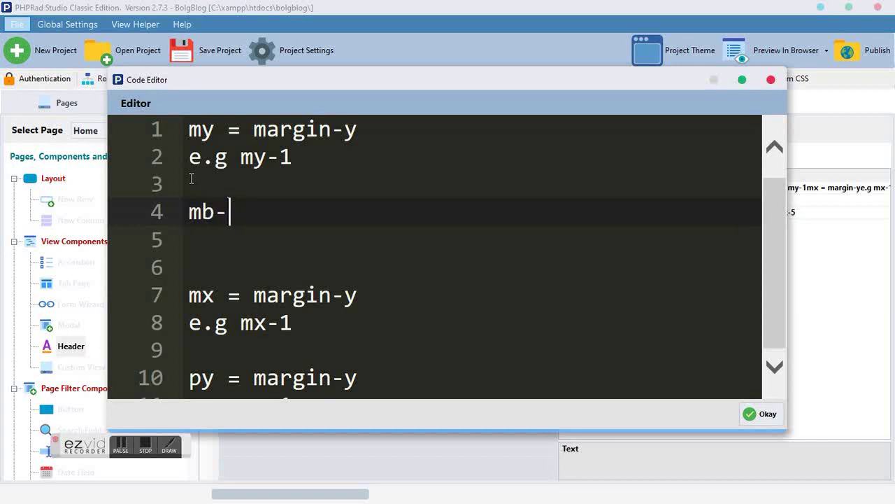
# Write the single-side padding prefixes "pt" and "pb" in turn below the my example, clearing each one
pyautogui.write('p')
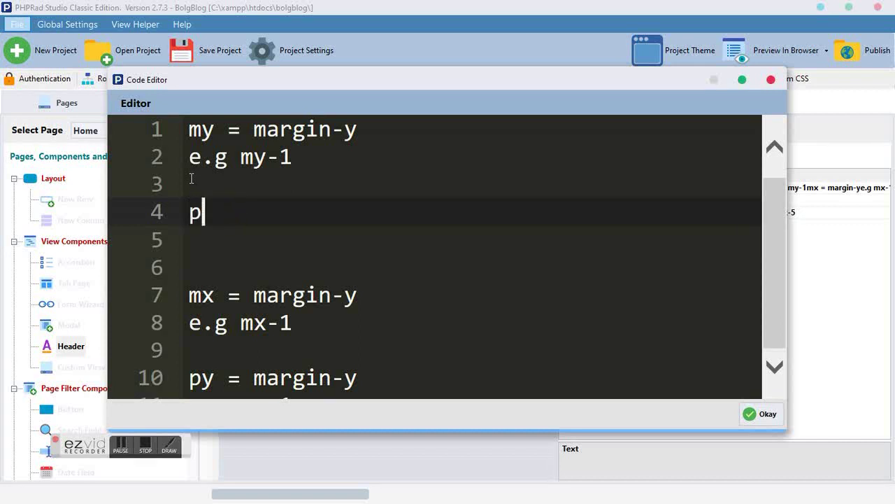
pyautogui.write('t')
pyautogui.press('BackSpace')
pyautogui.press('BackSpace')
pyautogui.press('BackSpace')
pyautogui.write('p')
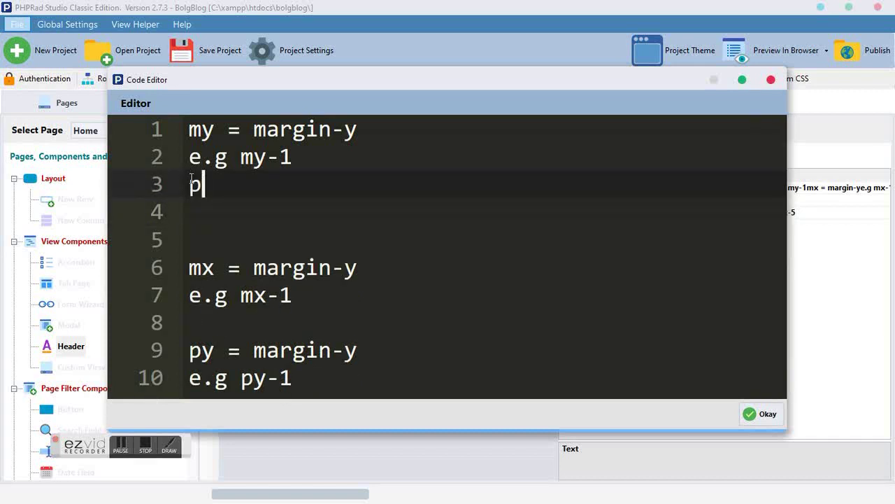
pyautogui.write('b')
pyautogui.press('BackSpace')
pyautogui.press('BackSpace')
pyautogui.press('BackSpace')
pyautogui.press('Return')
pyautogui.press('Return')
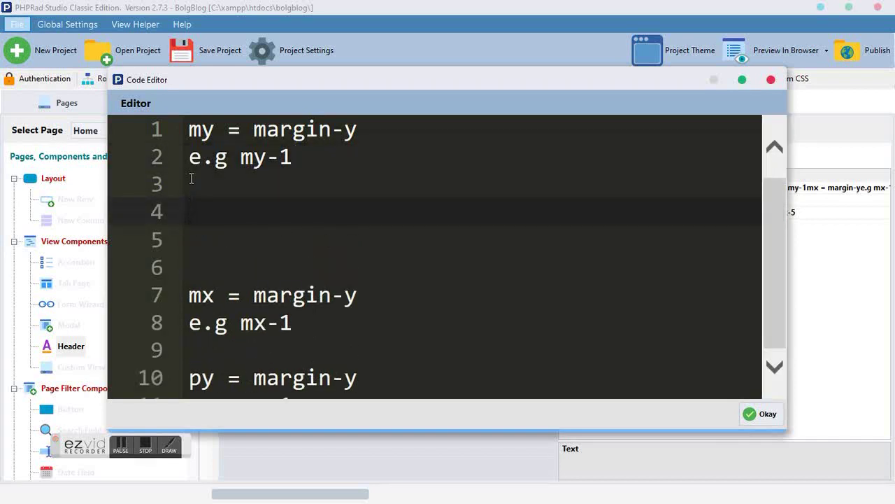
# Remove the surplus blank lines between the my and mx examples, keeping a single one
pyautogui.click(207, 238)
pyautogui.moveTo(208, 238); pyautogui.dragTo(189, 198)
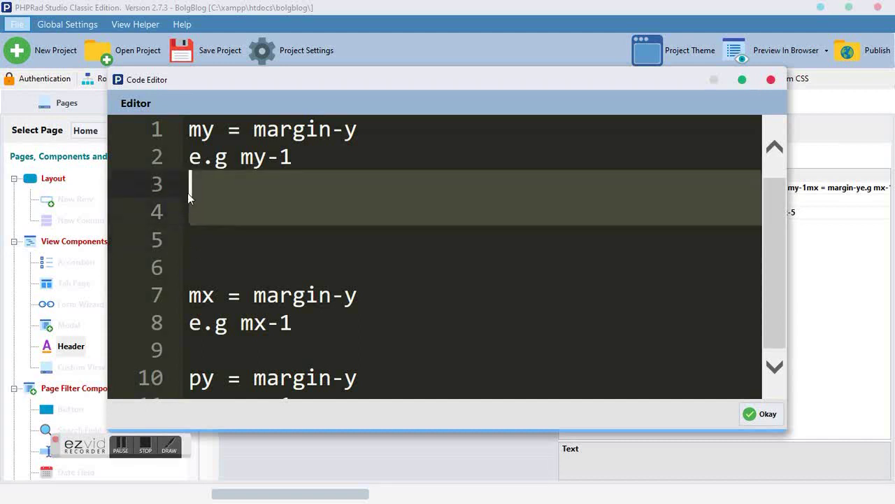
pyautogui.press('BackSpace')
pyautogui.click(186, 217)
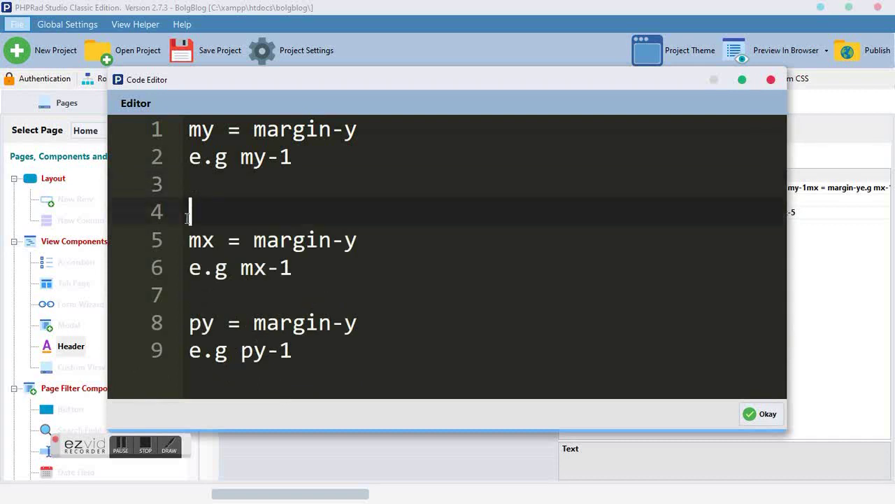
pyautogui.press('BackSpace')
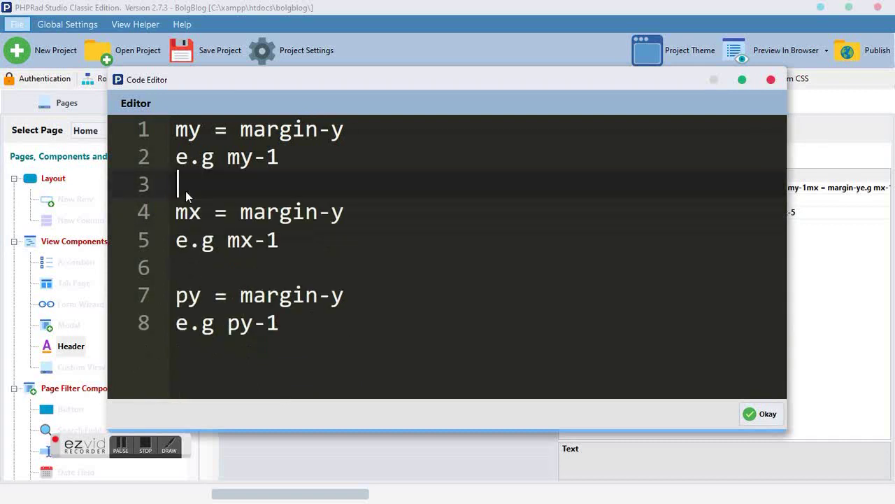
# Clear all of the example text from the second Header and save the empty text
pyautogui.click(315, 340)
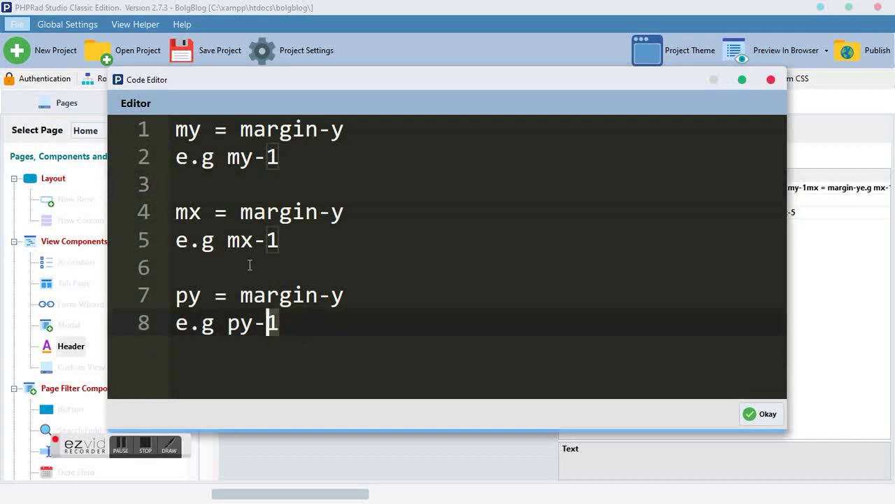
pyautogui.keyDown('shift'); pyautogui.click(184, 129); pyautogui.keyUp('shift')
pyautogui.keyDown('shift'); pyautogui.click(172, 113); pyautogui.keyUp('shift')
pyautogui.press('BackSpace')
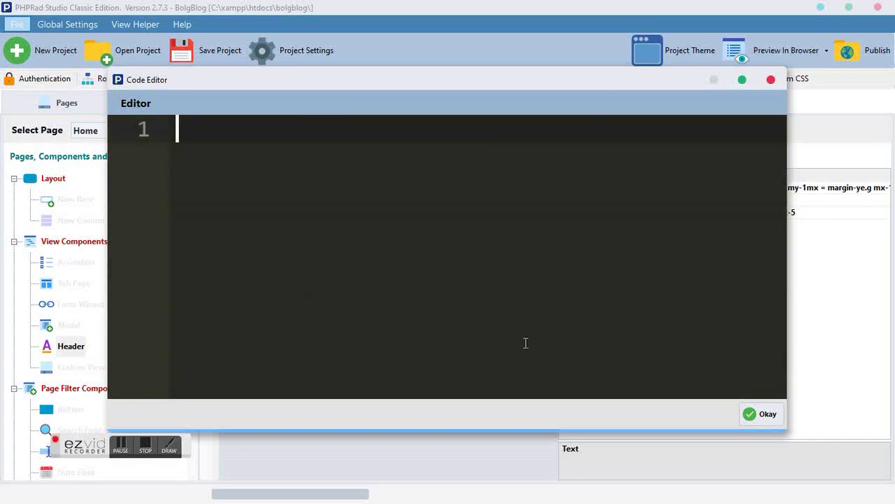
pyautogui.click(766, 414)
# Delete the second Header, below tags/sm_list, from the Home components and preview the project
pyautogui.click(308, 263)
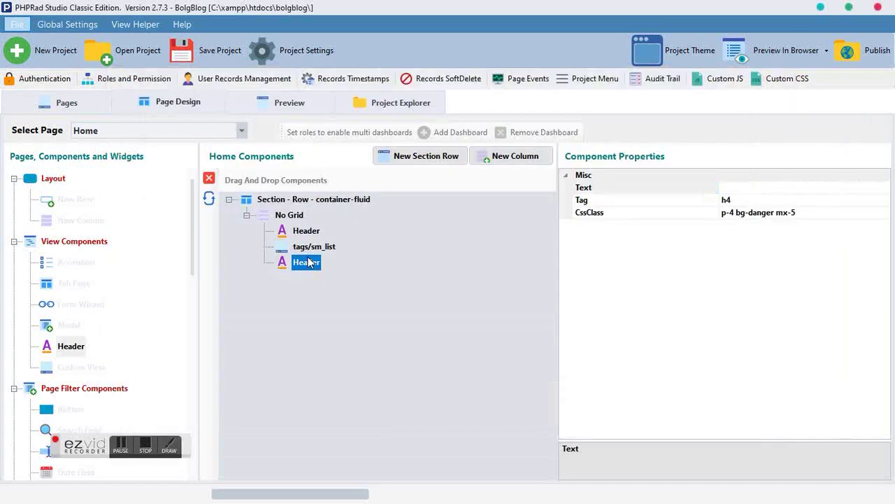
pyautogui.click(209, 179)
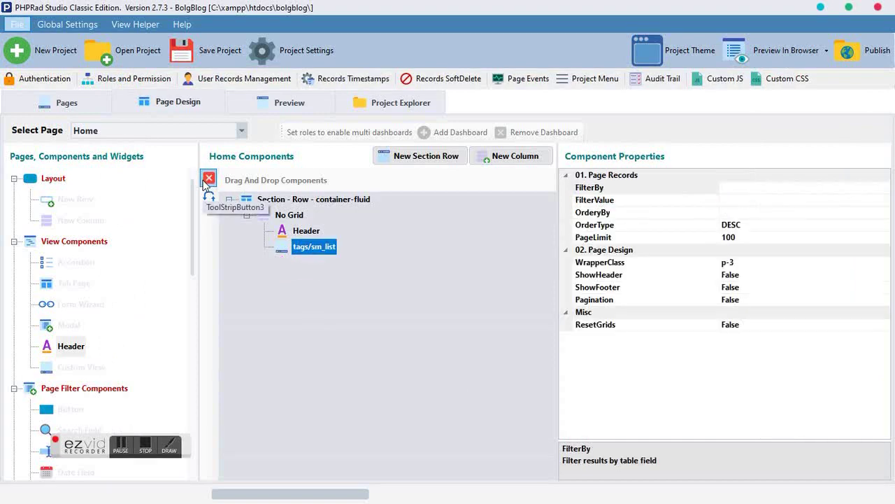
pyautogui.click(286, 216)
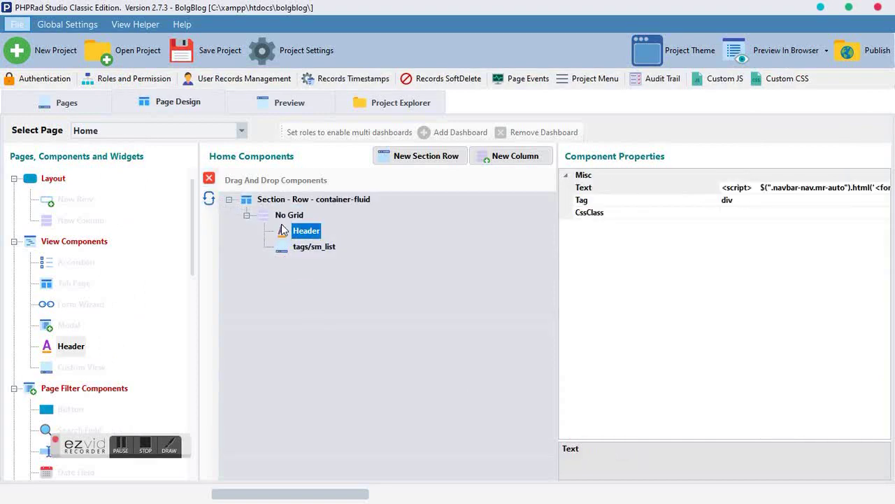
pyautogui.click(293, 105)
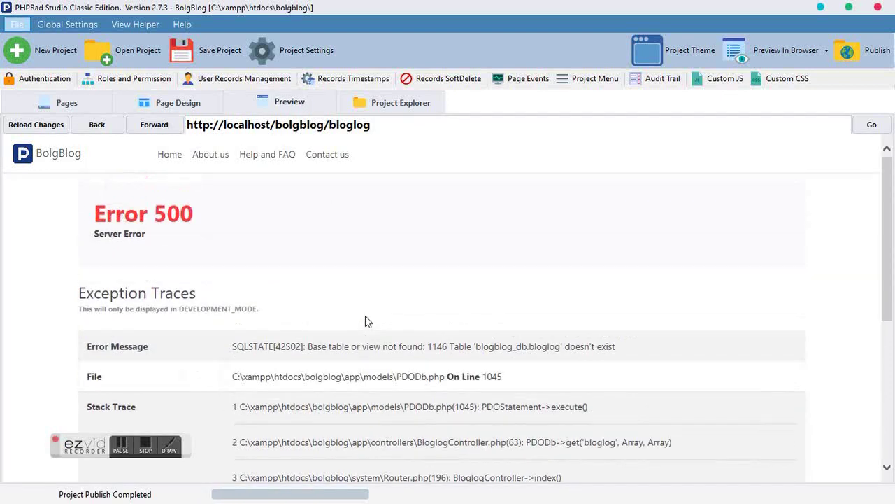
# Check the page properties of the tags table's sm_list page
pyautogui.click(92, 104)
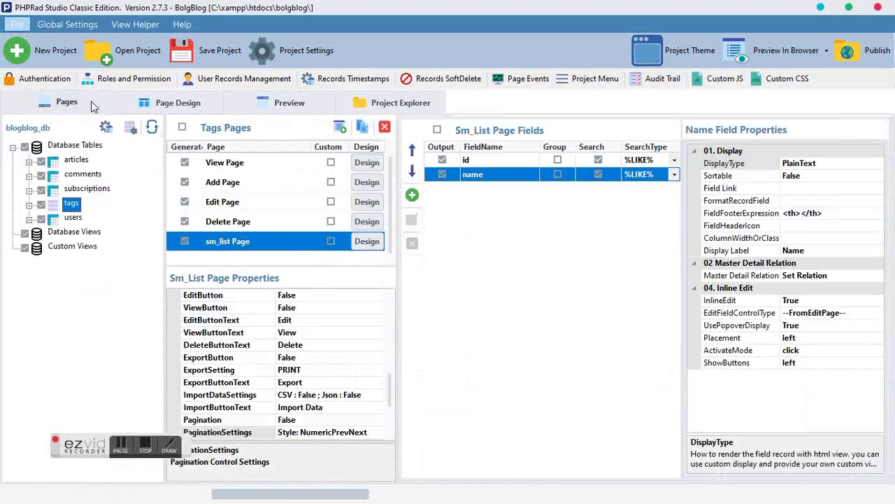
pyautogui.click(257, 223)
pyautogui.click(257, 242)
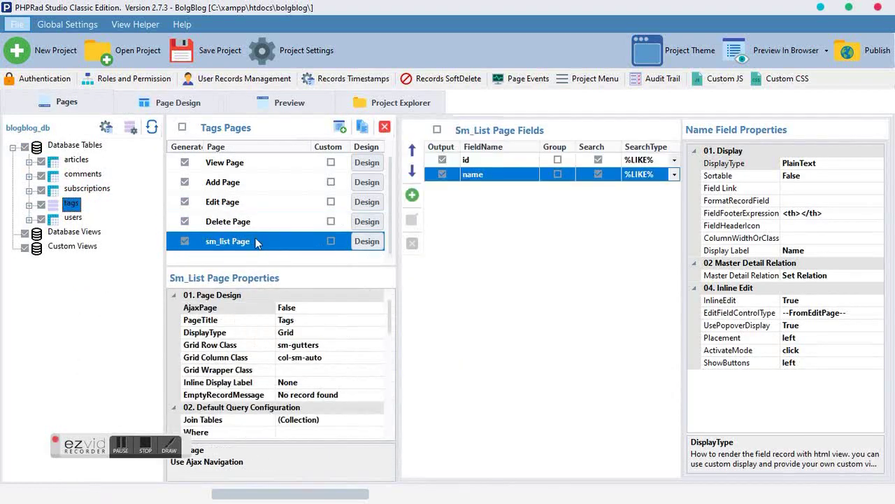
# Select the tags/sm_list component in the Home page design and preview the project again
pyautogui.click(179, 105)
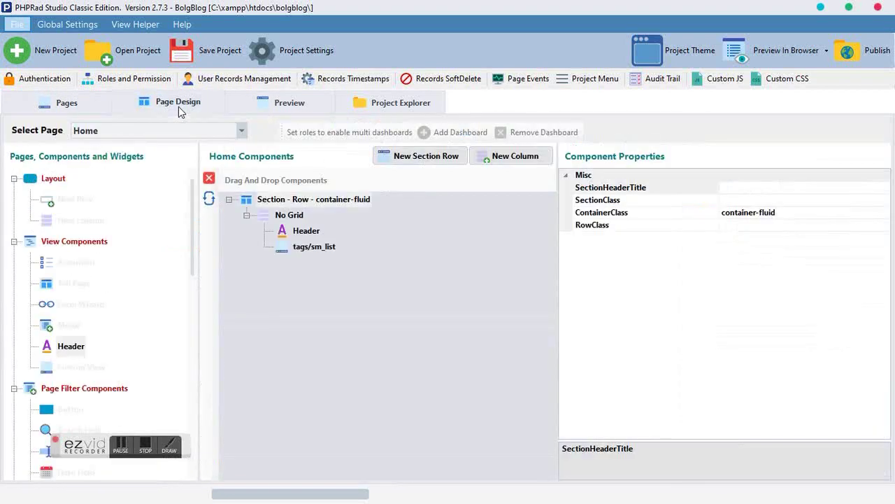
pyautogui.click(313, 247)
pyautogui.click(289, 104)
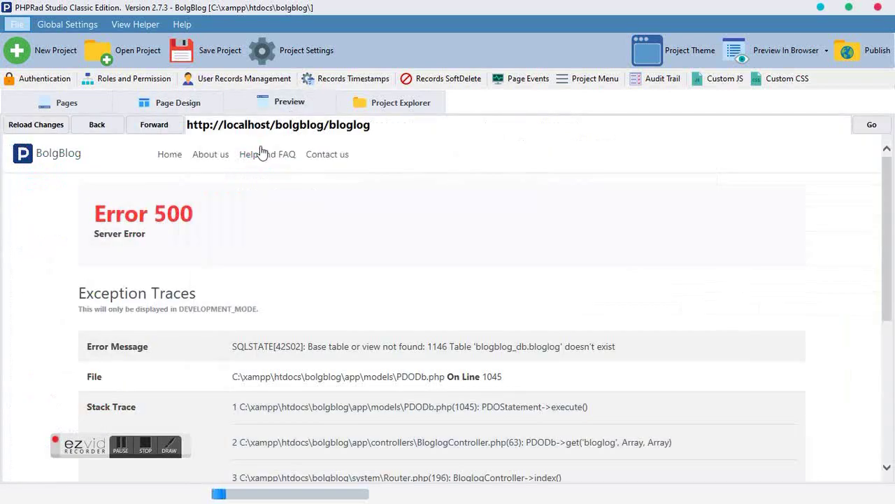
pyautogui.click(149, 125)
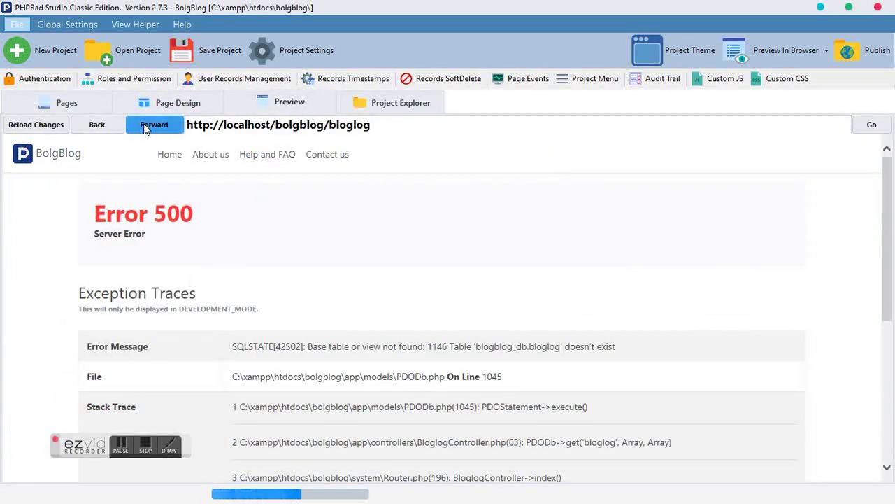